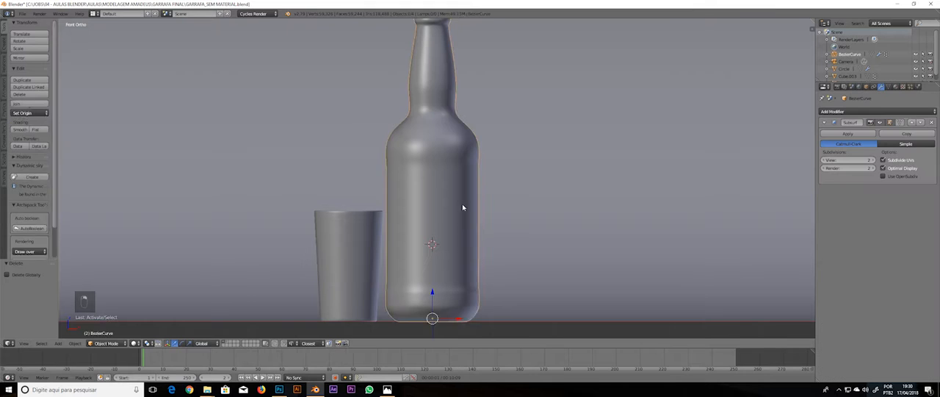
Snap the 3D cursor to a selected vertex at the centre of the bottle's front surface
key(Tab)
right_click(431, 228)
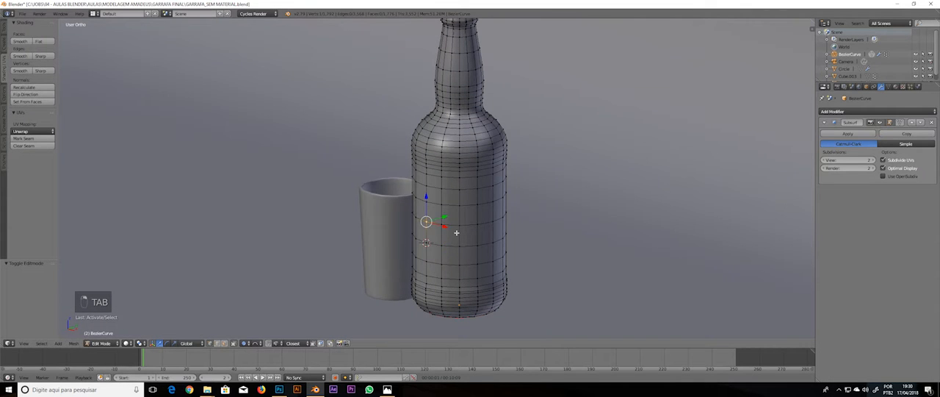
key(KP_1)
key(KP_4)
key(KP_1)
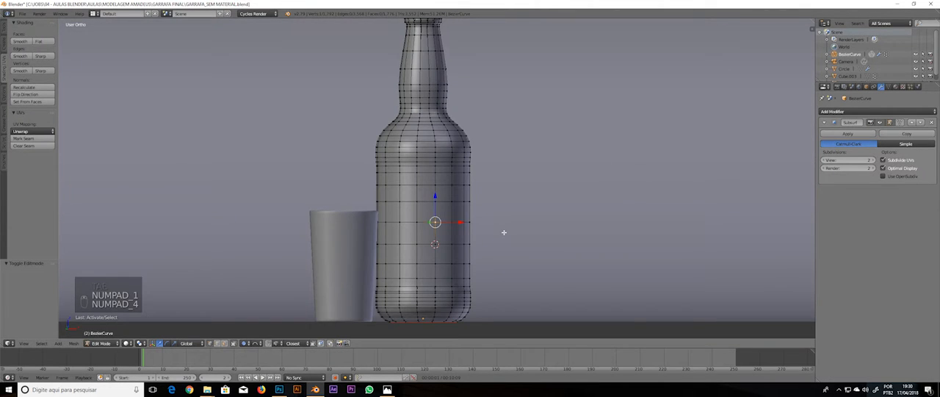
middle_drag(537, 222, 485, 252)
key(Tab)
key(Tab)
key(Tab)
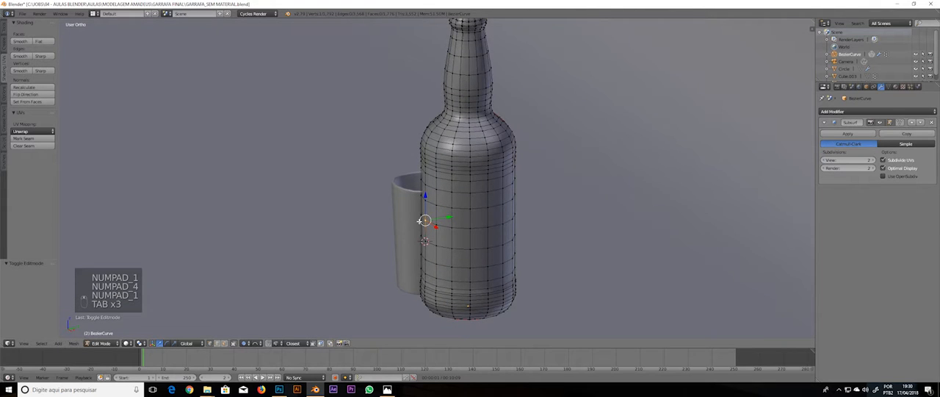
key(shift+s)
click(433, 234)
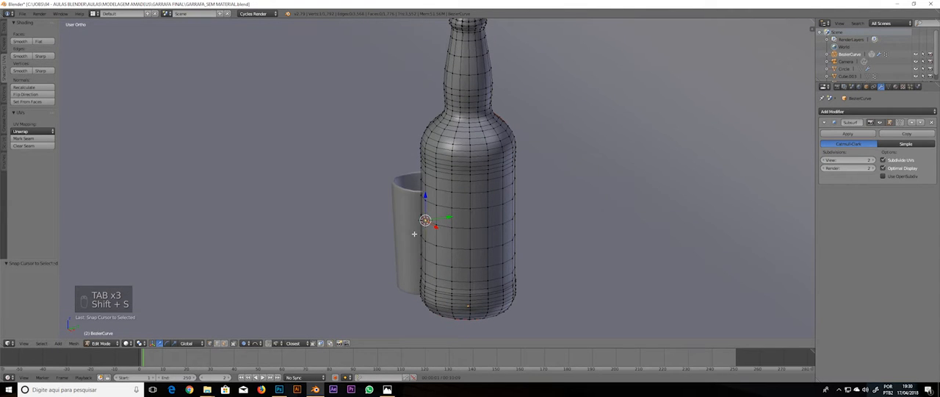
Add a 32-vertex mesh circle at the 3D cursor as a separate object
key(KP_1)
key(Tab)
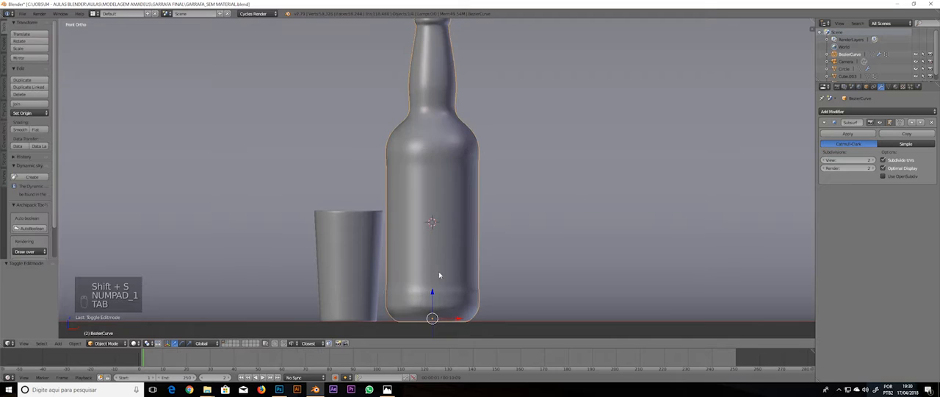
key(shift+a)
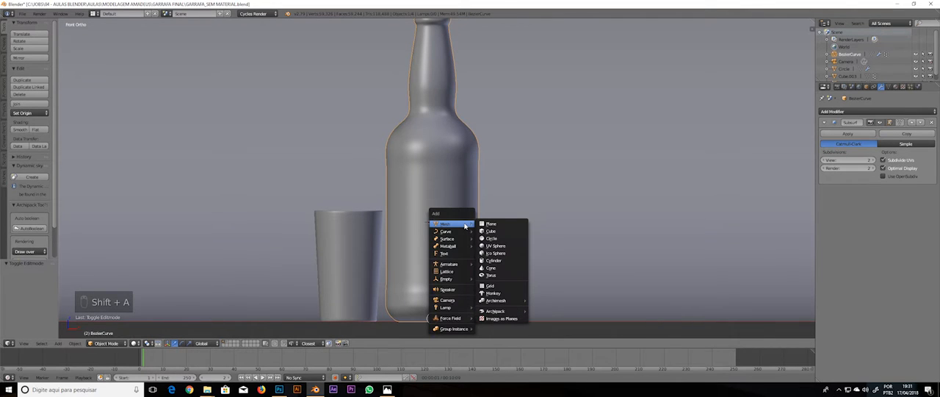
click(492, 238)
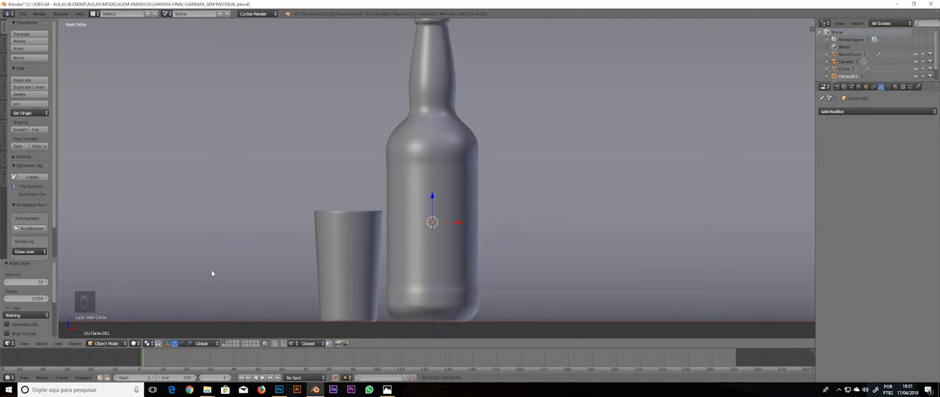
drag(31, 259, 32, 188)
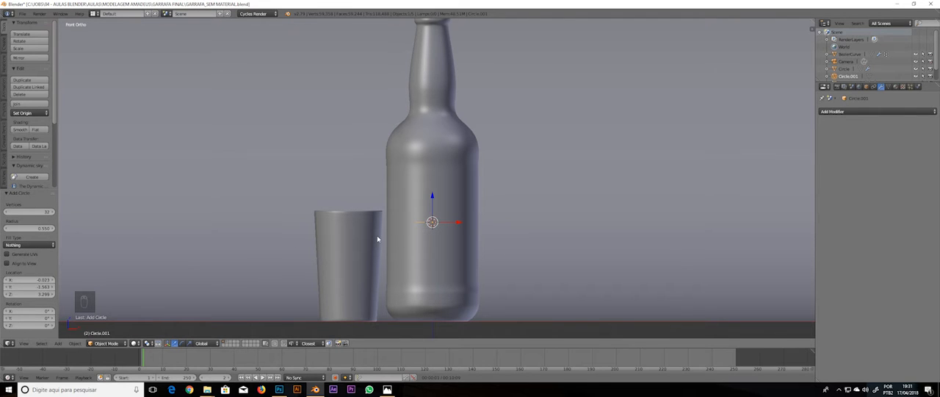
Rotate the circle 90° about the global X axis so it faces the front view
middle_drag(556, 227, 471, 260)
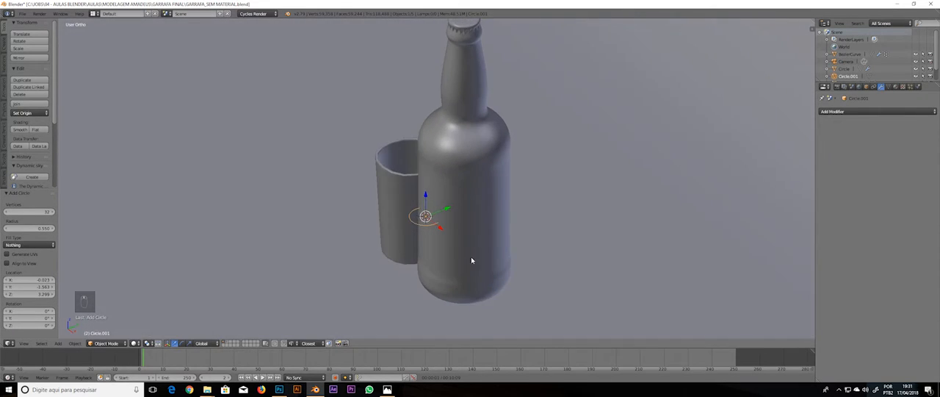
key(KP_1)
key(r)
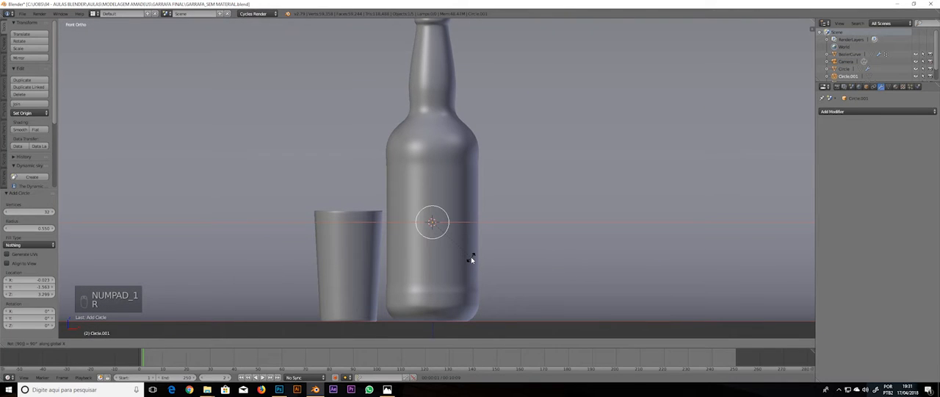
click(470, 258)
Enlarge all of the circle's vertices uniformly to about 3.5 times their size in Edit Mode
key(Tab)
scroll(473, 232, up, 3)
key(a)
key(a)
key(a)
key(a)
key(a)
key(a)
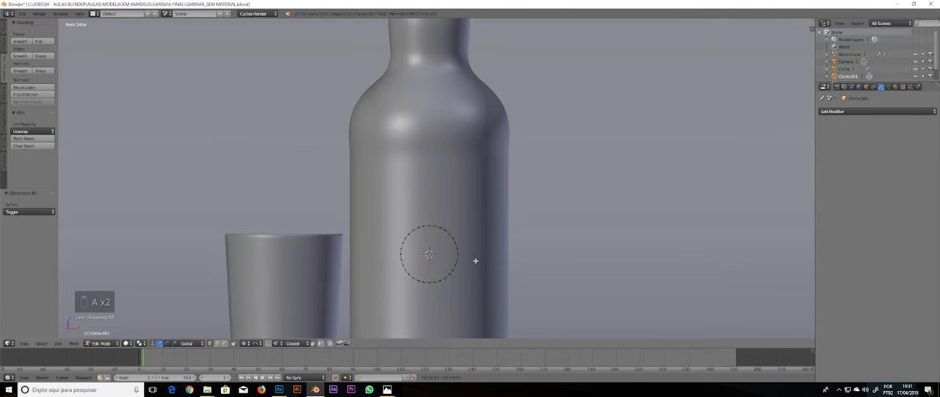
scroll(445, 184, down, 2)
key(s)
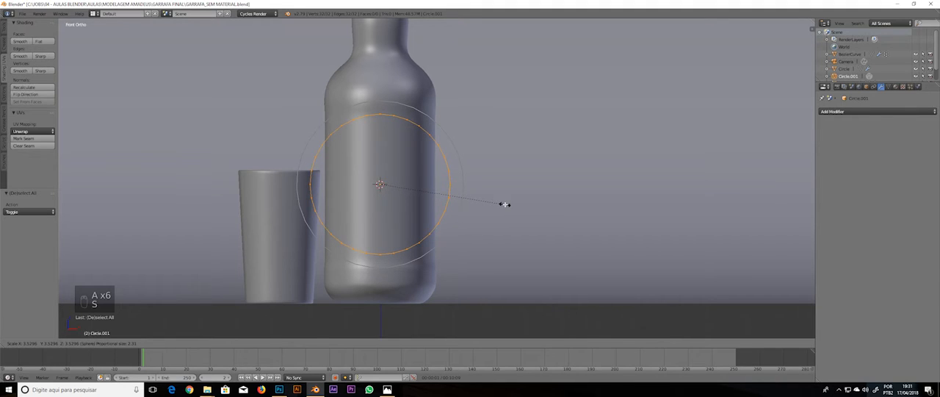
click(504, 204)
Move the circle object slightly down the bottle and scale its vertices uniformly by about 0.95
key(Tab)
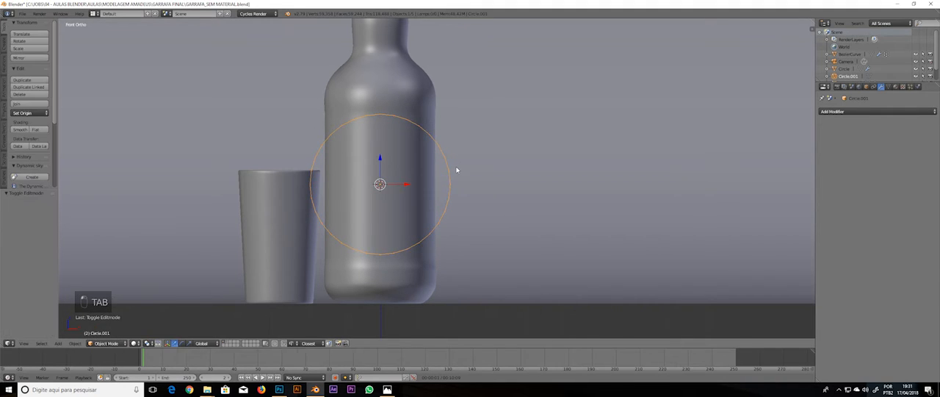
key(g)
click(461, 175)
key(Tab)
key(s)
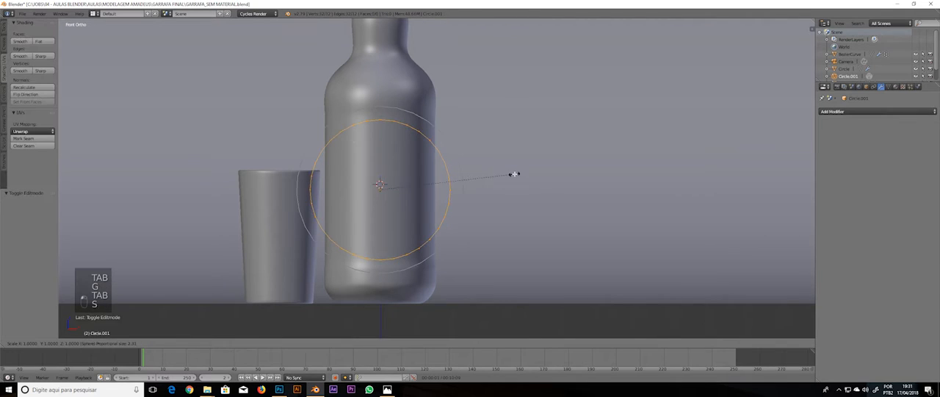
click(507, 174)
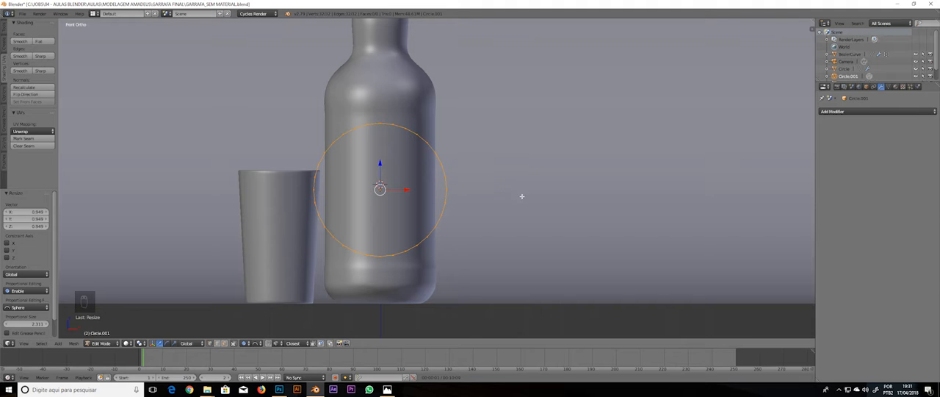
Shape the circle into an upright oval by scaling along X by about 0.735, turn off proportional editing, and widen it along X by about 1.04
key(s)
key(x)
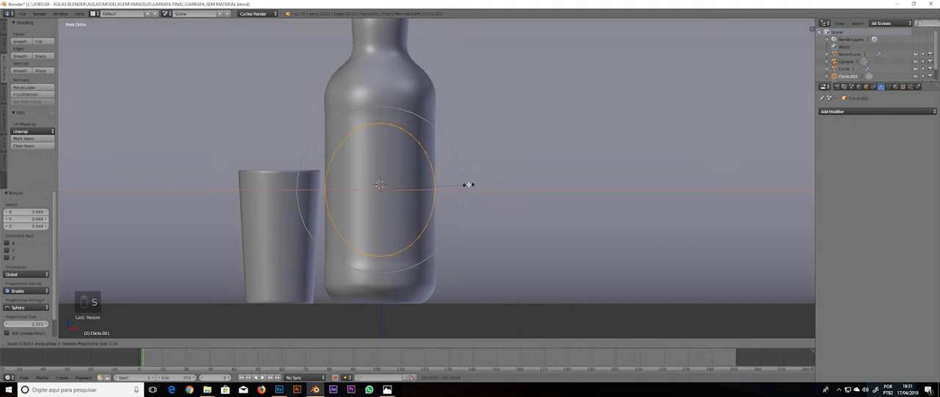
click(459, 184)
key(o)
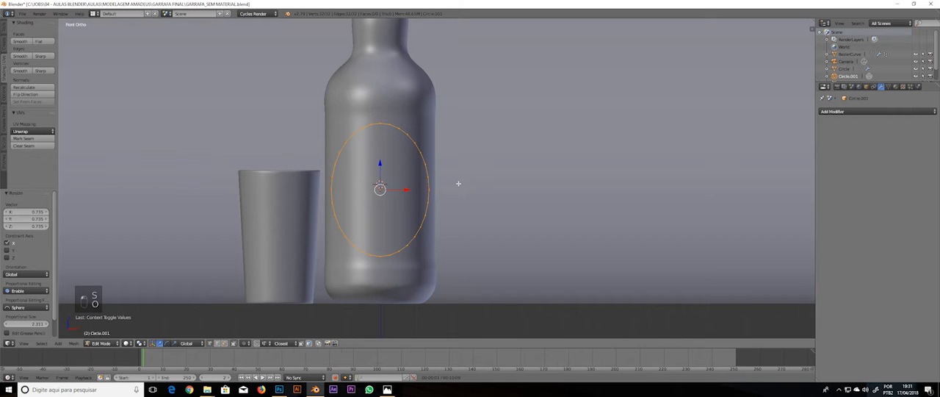
key(s)
key(x)
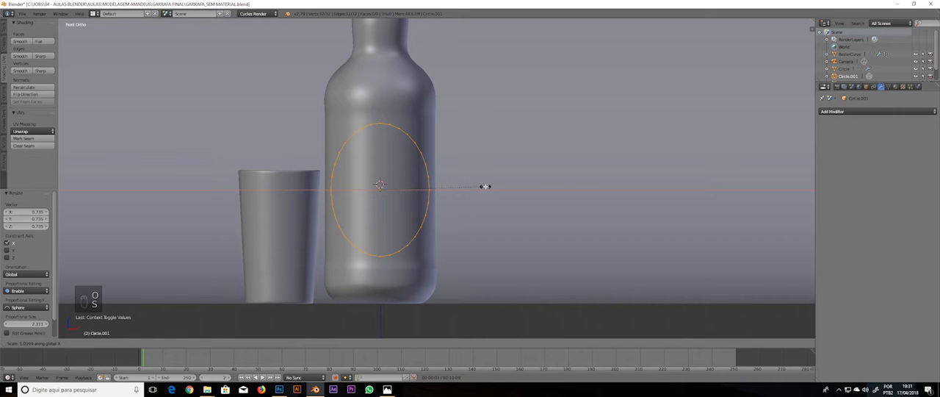
click(486, 186)
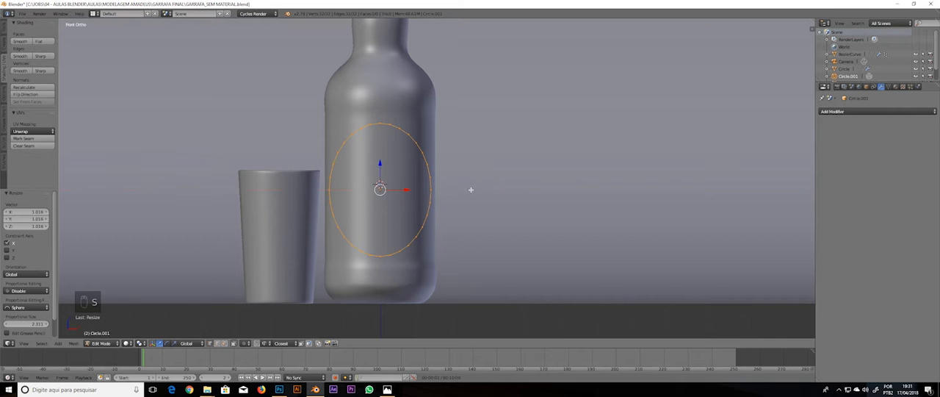
Extrude the oval in place and scale the new loop to about 0.86 to form a ring of faces
middle_drag(470, 189, 419, 195)
key(KP_1)
scroll(477, 196, up, 2)
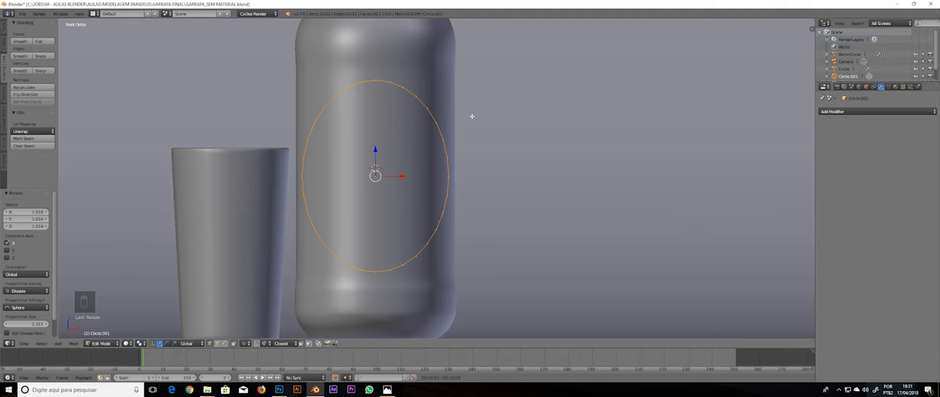
key(e)
right_click(537, 108)
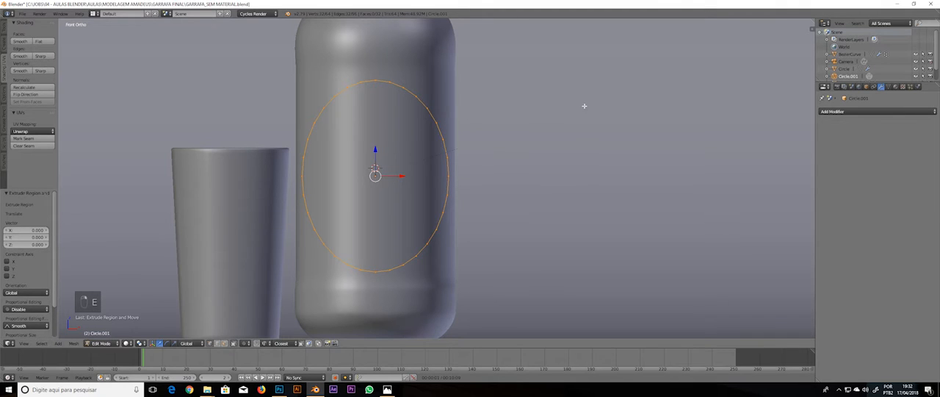
key(s)
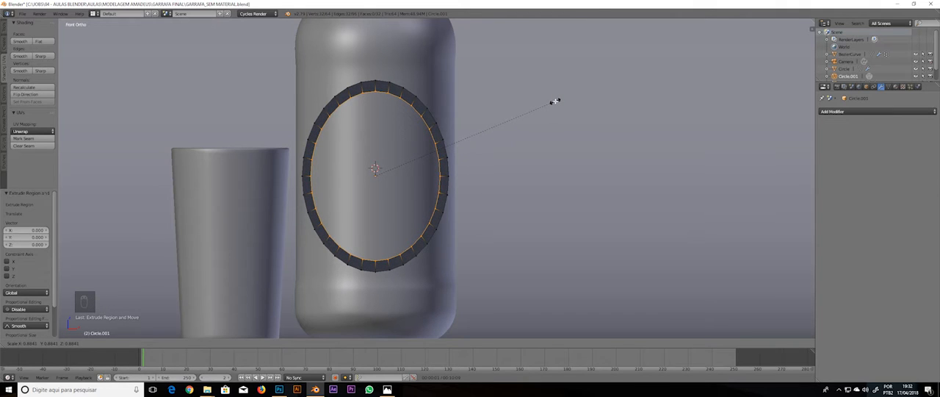
click(550, 100)
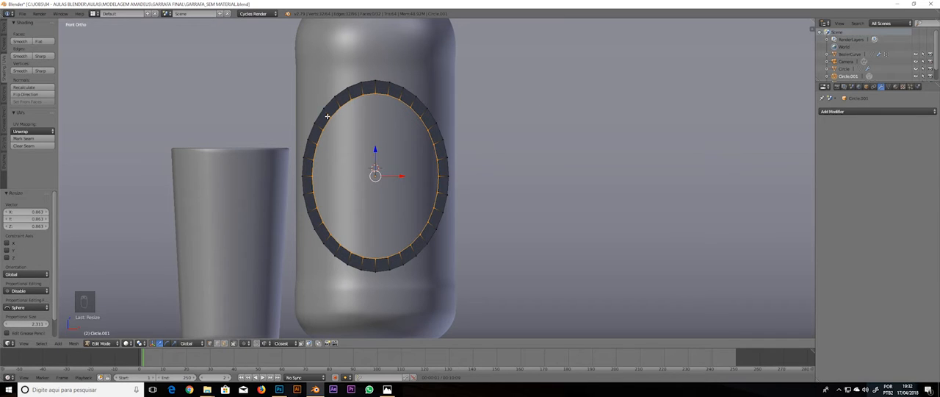
key(a)
key(ctrl+r)
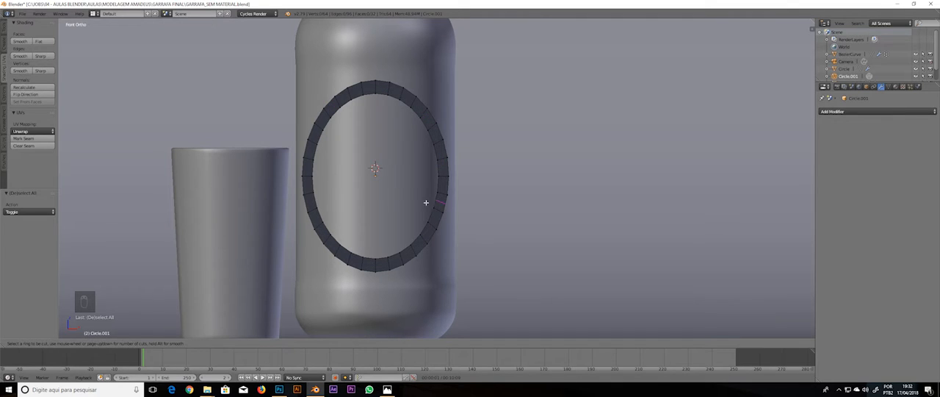
key(Escape)
scroll(461, 158, up, 2)
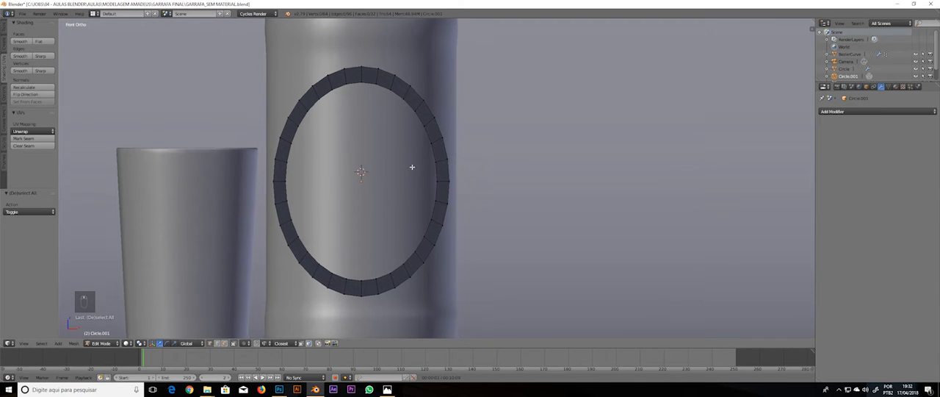
shift+middle_drag(412, 167, 411, 173)
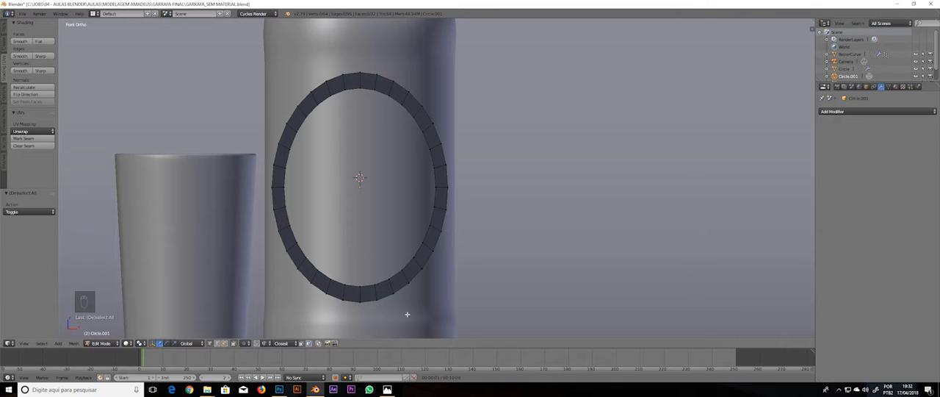
Select the seven uppermost and seven lowermost vertices of the ring's inner edge and join them with Bridge Edge Loops
right_click(362, 287)
shift+right_click(374, 284)
shift+right_click(390, 278)
shift+right_click(411, 261)
shift+right_click(403, 268)
shift+right_click(415, 259)
shift+right_click(346, 283)
shift+right_click(330, 278)
shift+right_click(317, 272)
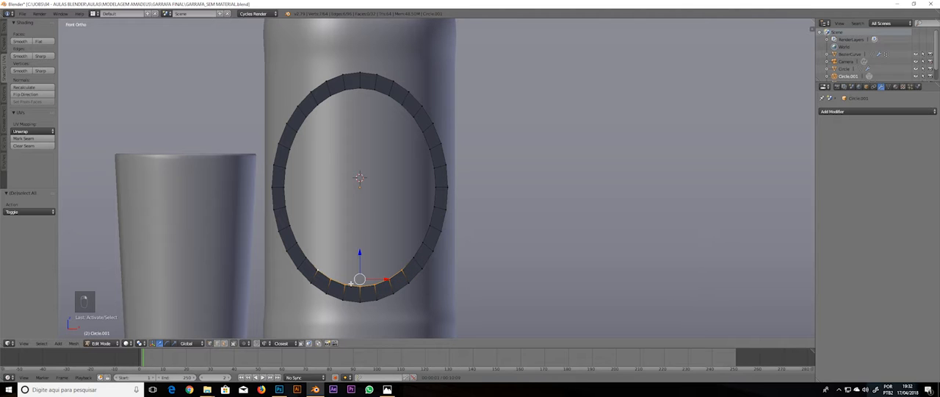
shift+right_click(357, 82)
shift+right_click(378, 89)
shift+right_click(389, 94)
shift+right_click(401, 102)
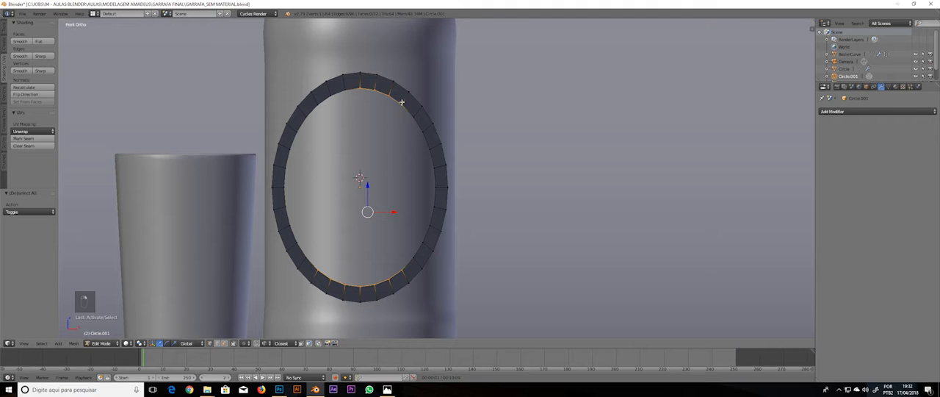
shift+right_click(344, 89)
shift+right_click(332, 94)
shift+right_click(319, 102)
key(w)
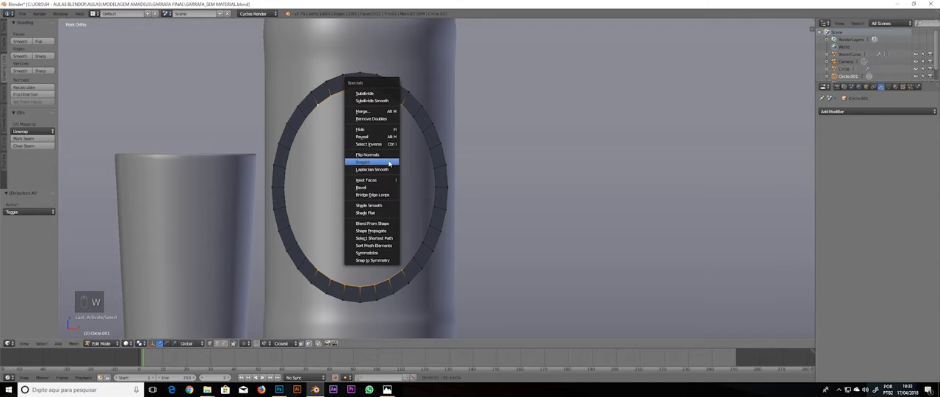
click(384, 196)
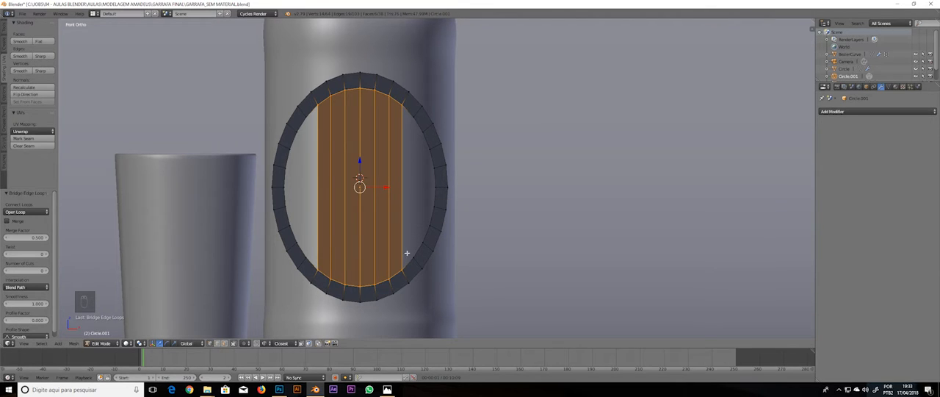
key(a)
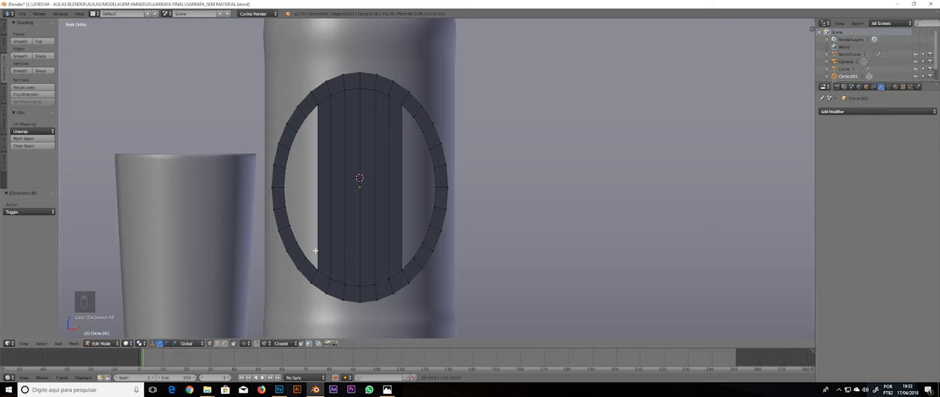
Count the inner-edge vertices along the open gap on the right of the bridged strip
right_click(423, 242)
right_click(403, 268)
right_click(430, 226)
right_click(434, 206)
right_click(430, 226)
right_click(434, 207)
right_click(435, 185)
right_click(432, 166)
right_click(428, 148)
right_click(424, 132)
key(a)
Add seven evenly spaced horizontal loop cuts across the bridged strip
key(ctrl+r)
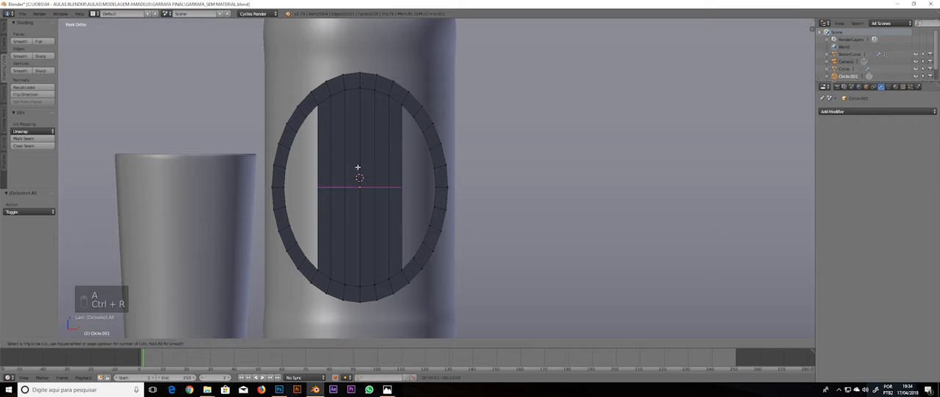
scroll(357, 167, up, 6)
click(358, 166)
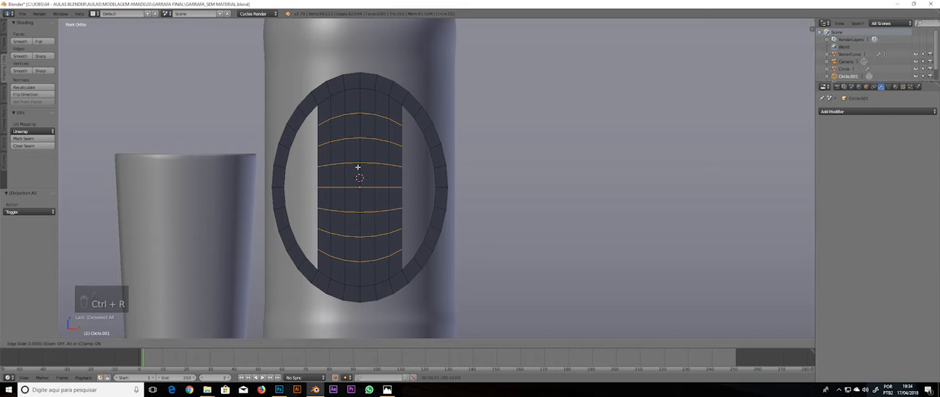
right_click(357, 168)
key(a)
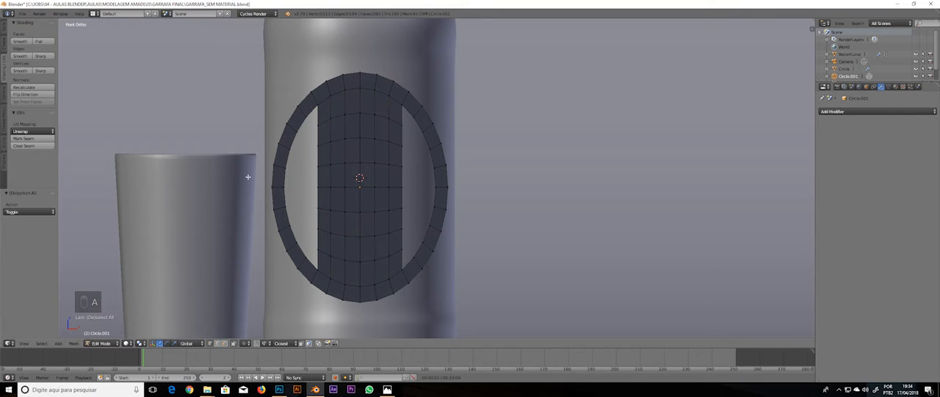
Fill the open gap between the central strip and the ring's right side with a column of quad faces
right_click(406, 108)
key(f)
key(f)
key(f)
key(f)
key(f)
key(f)
key(f)
key(f)
key(f)
key(f)
key(f)
key(f)
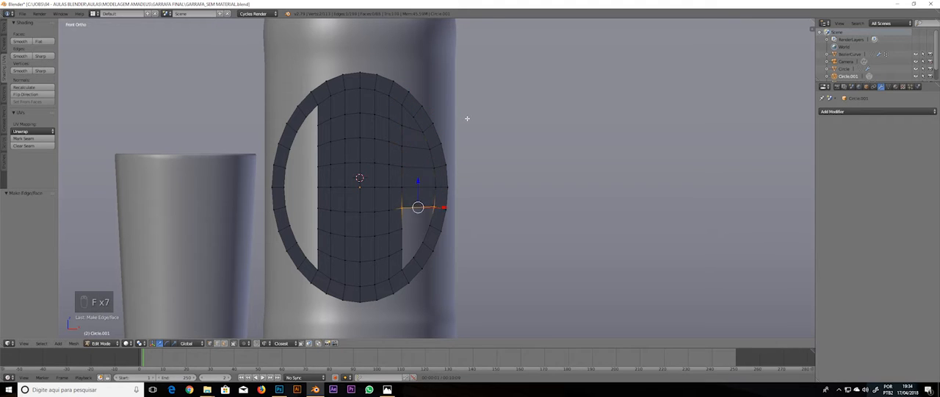
Fill the gap on the left of the central strip with quad faces and clear the selection
right_click(313, 88)
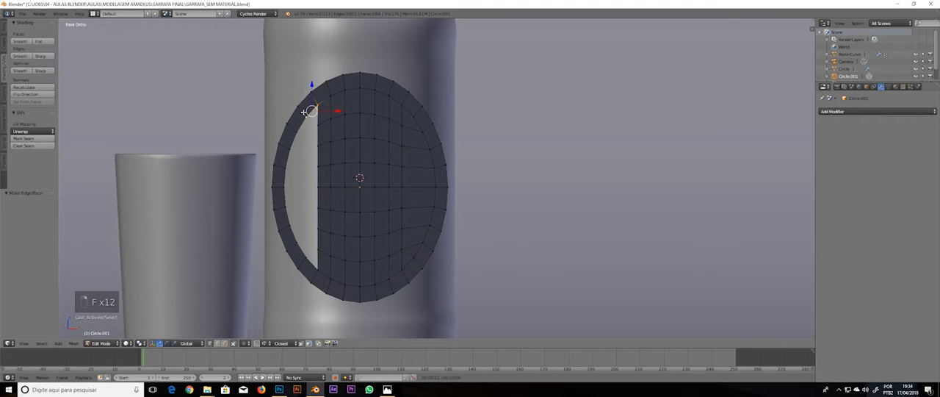
key(f)
key(f)
key(f)
key(f)
key(f)
key(f)
key(f)
key(f)
key(f)
key(f)
key(f)
key(f)
key(f)
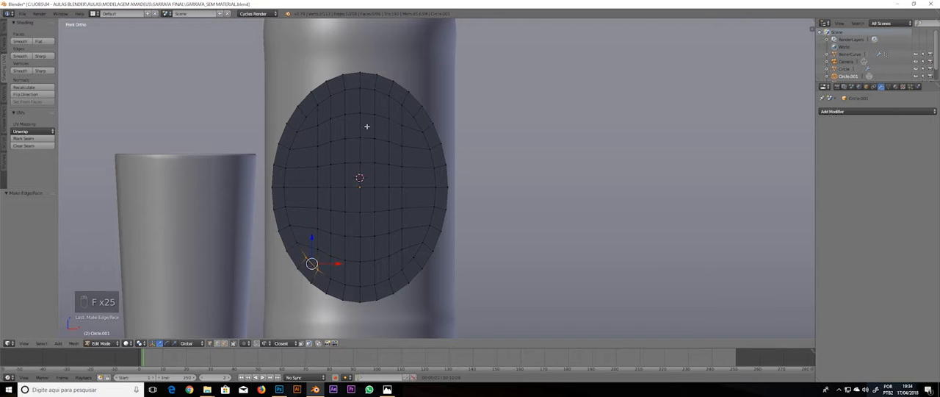
key(a)
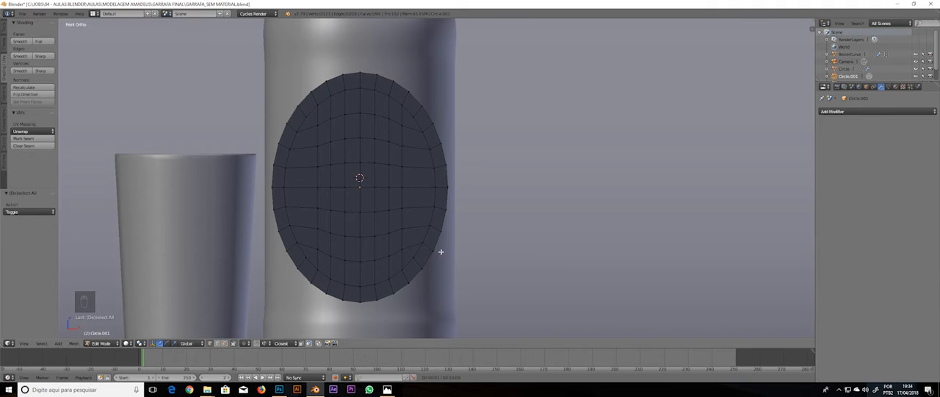
Try to even out the grid by moving individual vertices outward along the strip's right edge
right_click(405, 125)
key(g)
click(402, 145)
key(g)
click(419, 147)
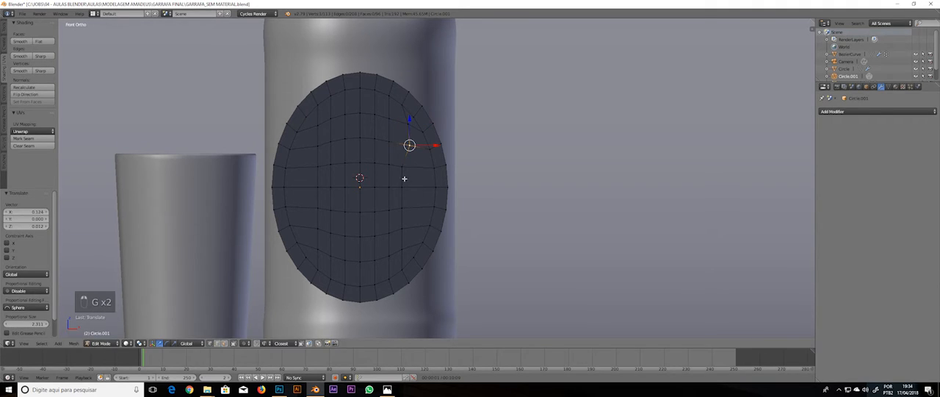
right_click(403, 169)
key(g)
click(421, 168)
right_click(411, 148)
key(g)
click(412, 149)
Undo the individual vertex moves and clear the selection
key(ctrl+z)
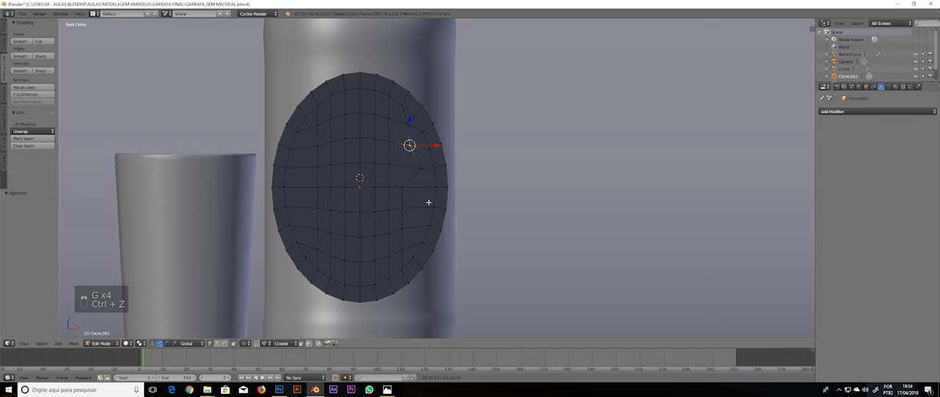
key(ctrl+z)
key(ctrl+z)
key(ctrl+z)
key(ctrl+z)
key(ctrl+z)
key(ctrl+z)
key(ctrl+z)
key(ctrl+z)
key(ctrl+z)
key(a)
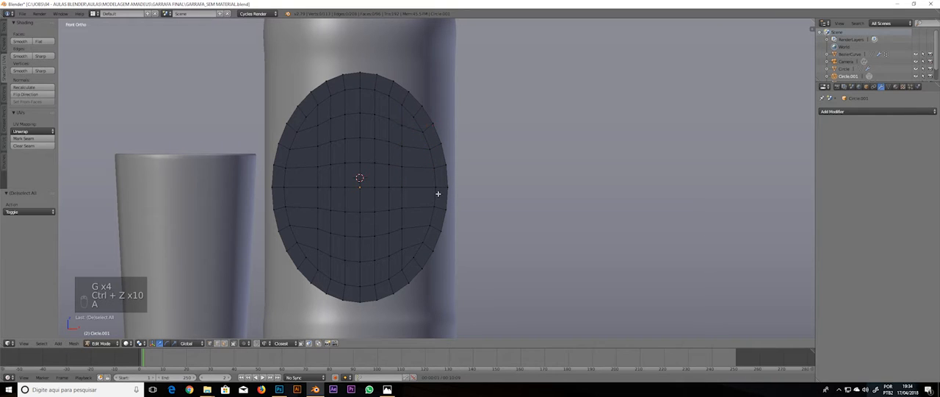
Add one centred loop cut around the oval's outer ring of faces and clear the selection
key(ctrl+r)
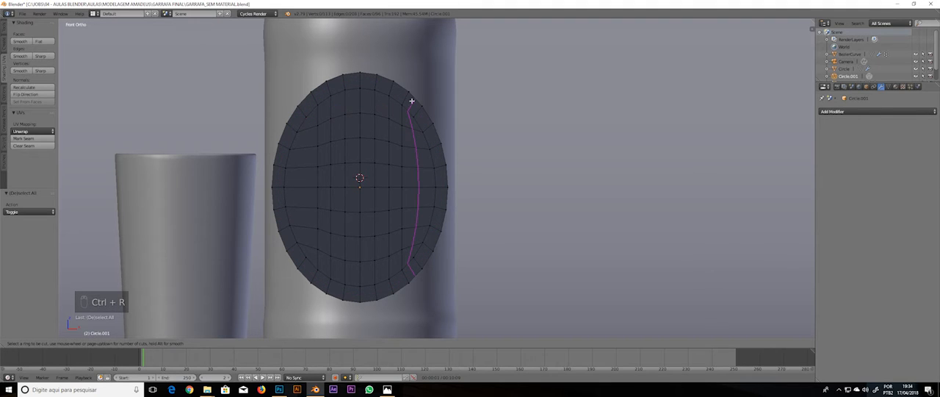
click(407, 95)
right_click(407, 96)
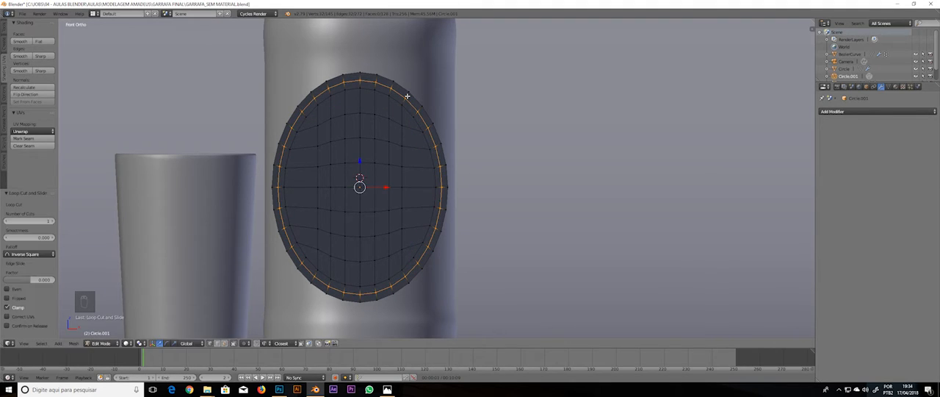
key(a)
key(a)
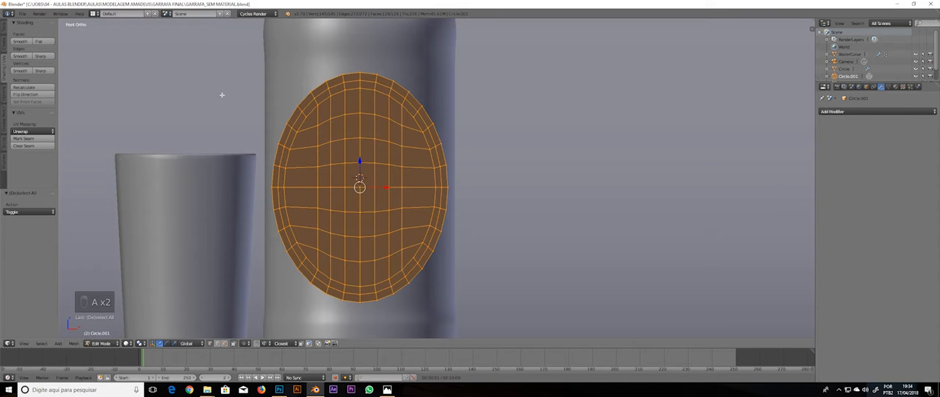
Select all vertices except the two outermost loops and smooth them with 25 repeats
alt+shift+right_click(446, 199)
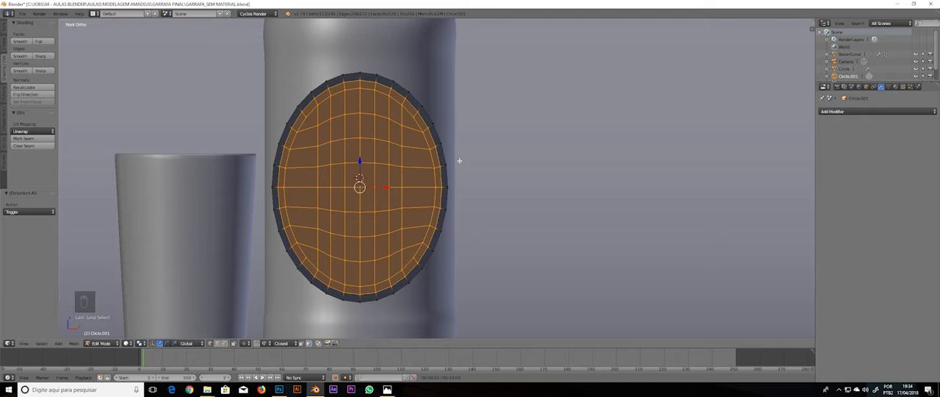
alt+shift+right_click(428, 122)
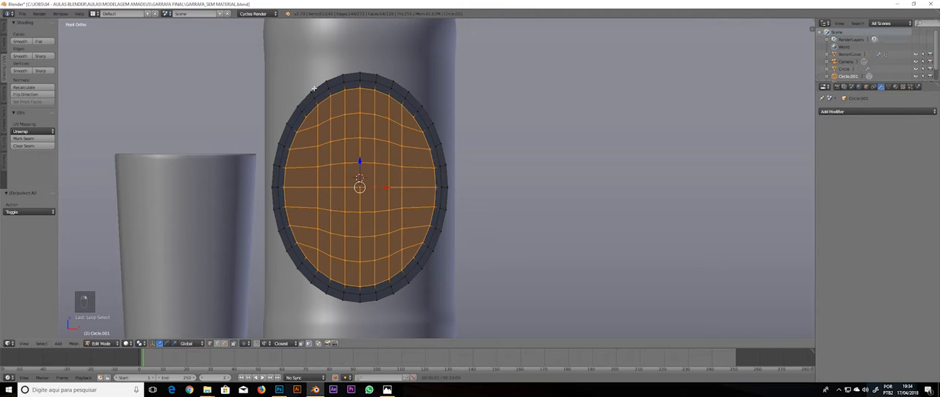
key(w)
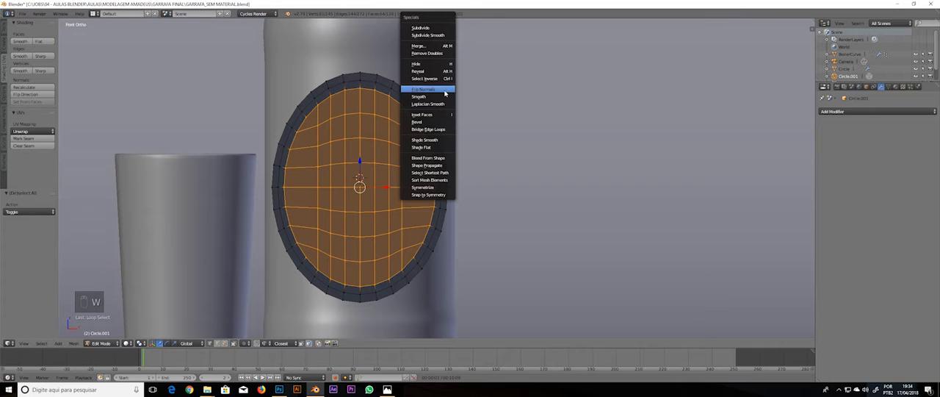
click(426, 97)
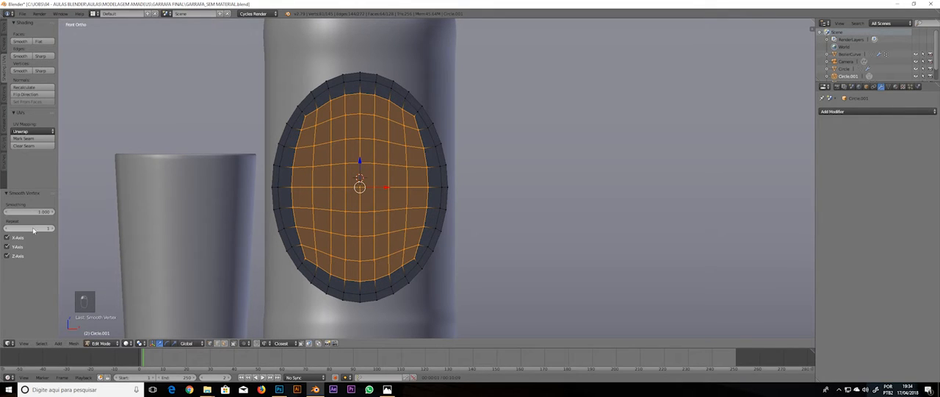
mouse_move(33, 229)
mouse_down()
mouse_move(82, 225)
mouse_move(18, 232)
mouse_move(36, 232)
mouse_up()
Smooth the second loop from the oval's edge with one repeat, adjust its smoothing factor, and clear the selection
alt+right_click(433, 139)
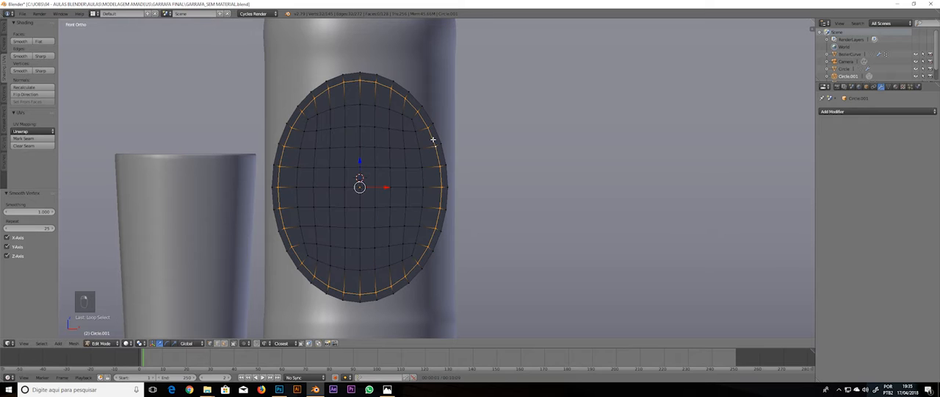
key(w)
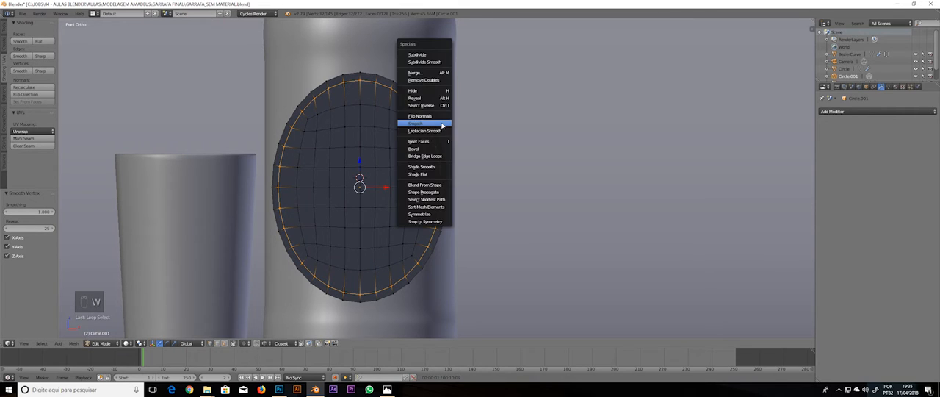
click(442, 123)
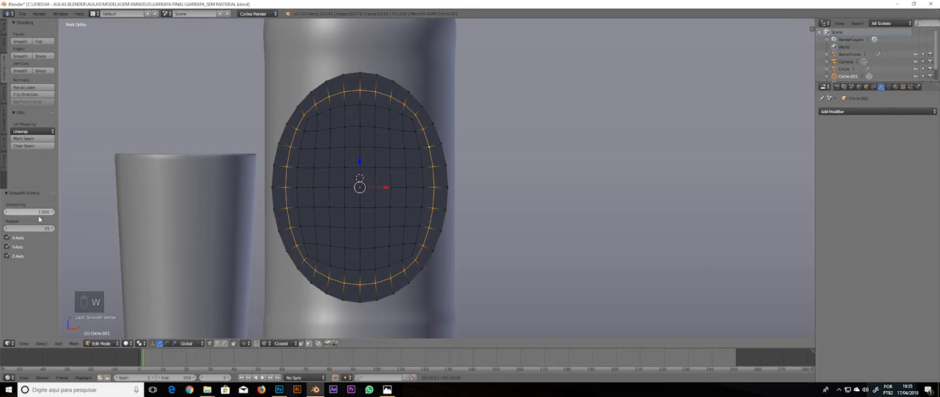
drag(23, 234, 1, 237)
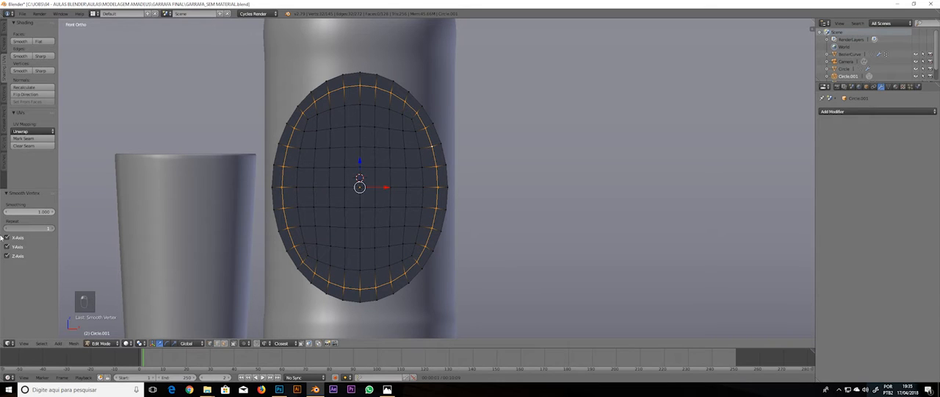
mouse_move(35, 213)
mouse_down()
mouse_move(13, 215)
mouse_move(33, 216)
mouse_up()
key(a)
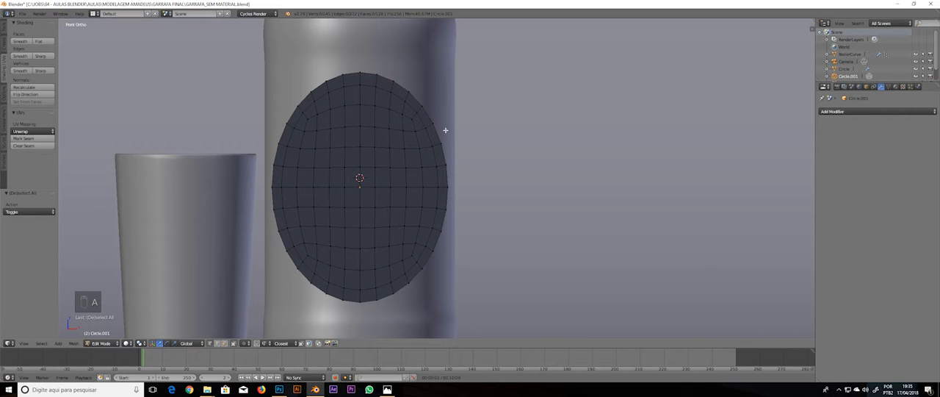
Return to Object Mode in front view and add a Subdivision Surface modifier with 2 view subdivisions to the oval
mouse_move(445, 130)
middle_down()
mouse_move(403, 126)
mouse_move(447, 130)
middle_up()
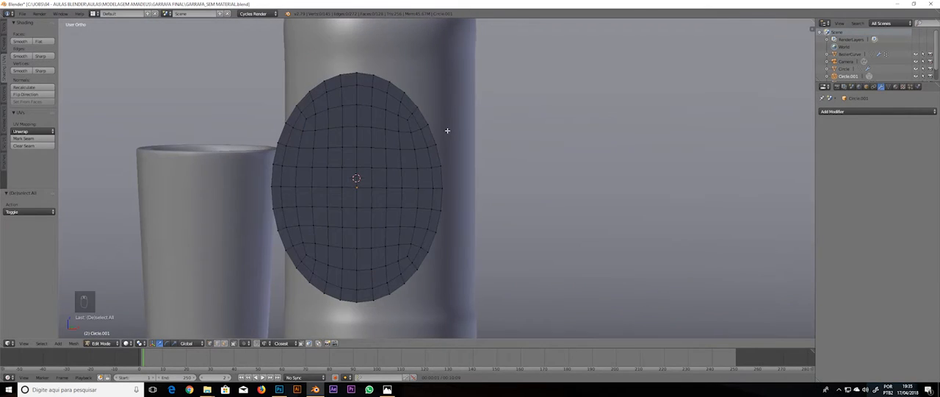
key(KP_1)
key(Tab)
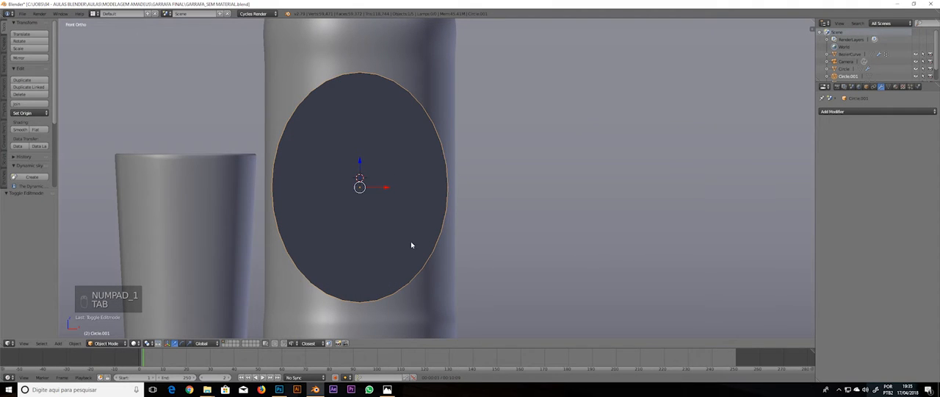
click(844, 111)
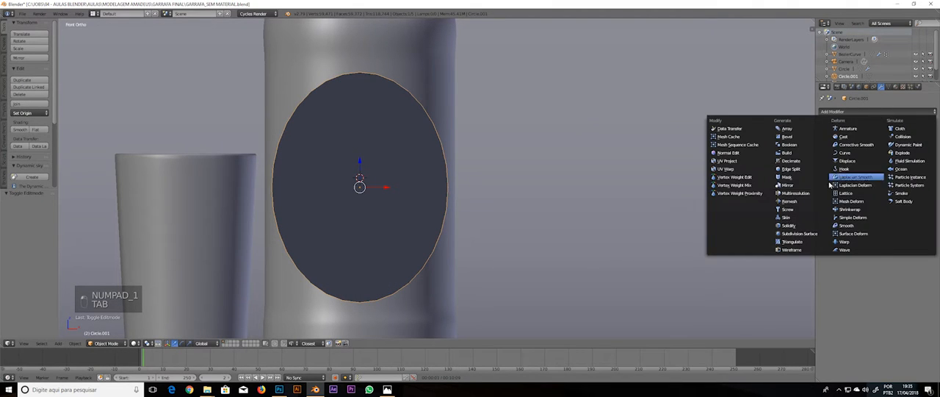
click(800, 234)
click(872, 159)
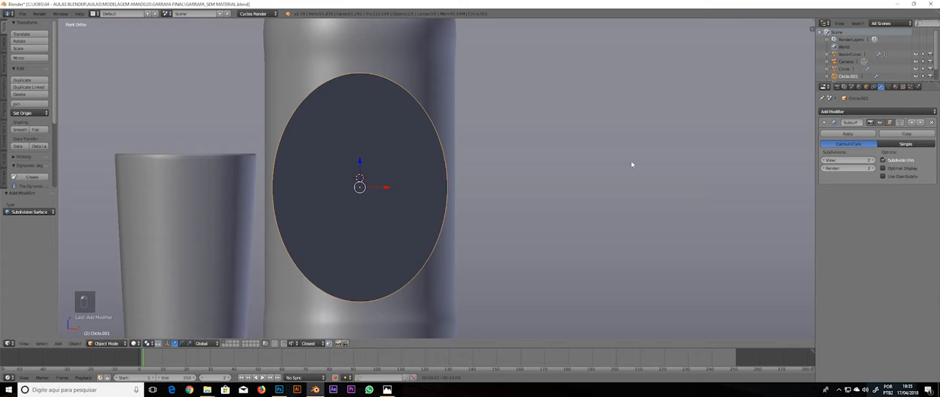
Examine the subdivided oval's topology in wireframe and compare it with the edit-mode mesh
key(z)
scroll(426, 119, up, 5)
shift+middle_drag(485, 210, 500, 255)
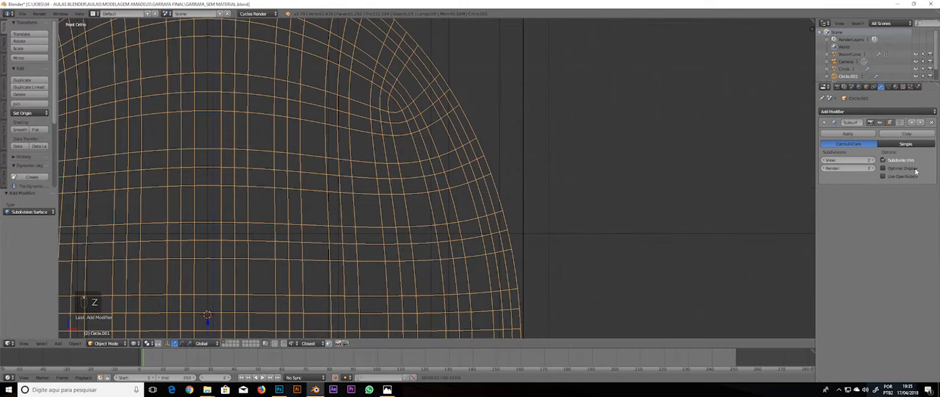
click(866, 87)
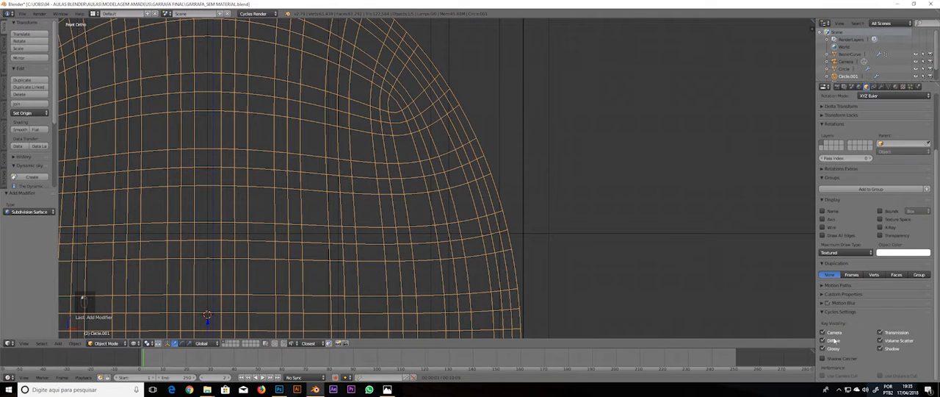
click(882, 87)
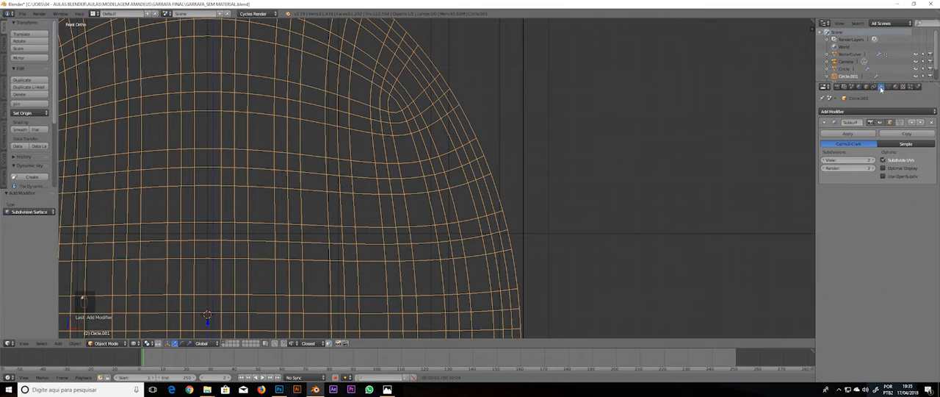
key(Tab)
key(z)
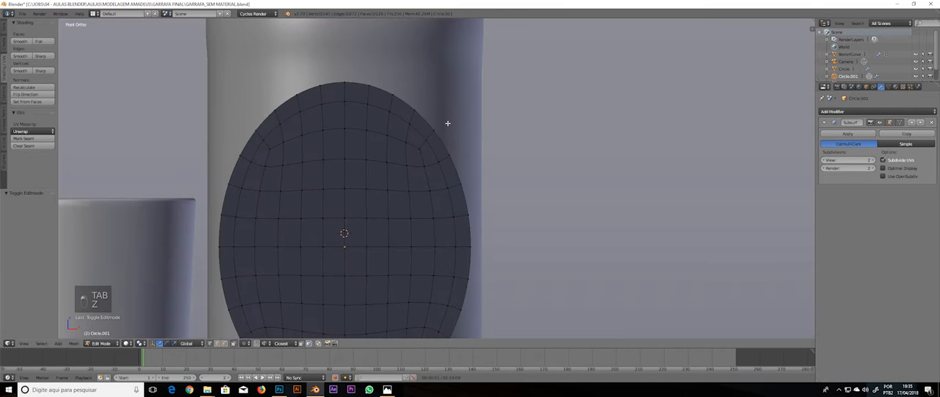
key(Tab)
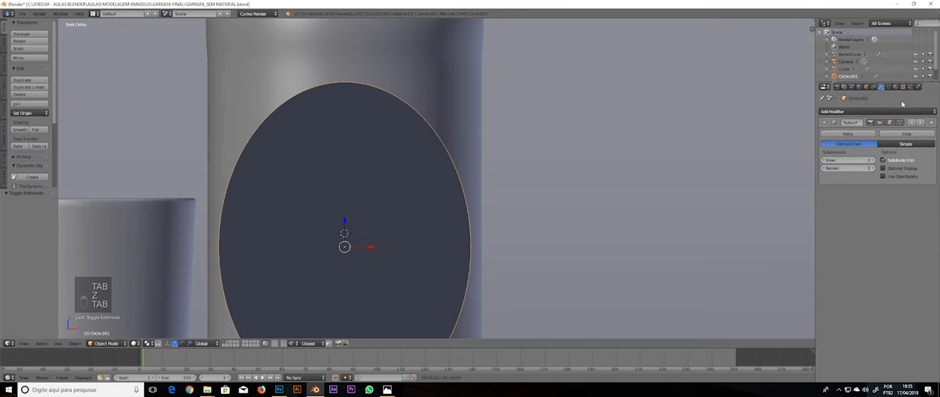
Turn on the Wire and Draw All Edges display options for the oval and deselect it
click(866, 87)
click(823, 227)
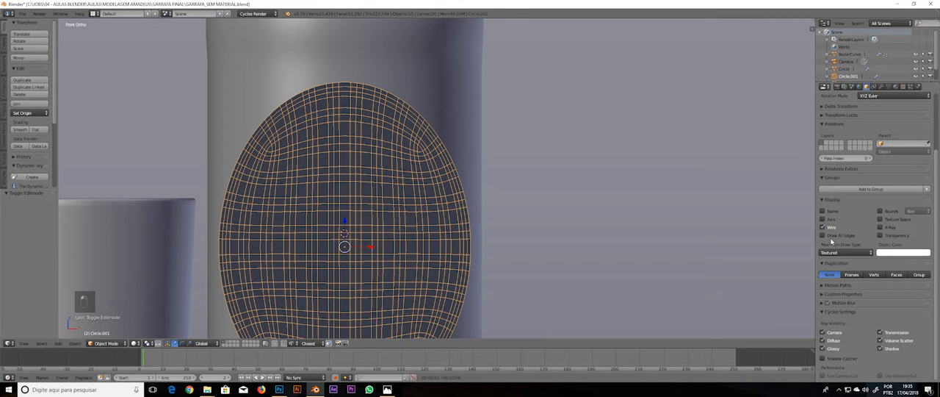
click(831, 237)
key(a)
mouse_move(451, 169)
middle_down()
mouse_move(436, 183)
mouse_move(442, 131)
mouse_move(404, 126)
mouse_move(441, 135)
middle_up()
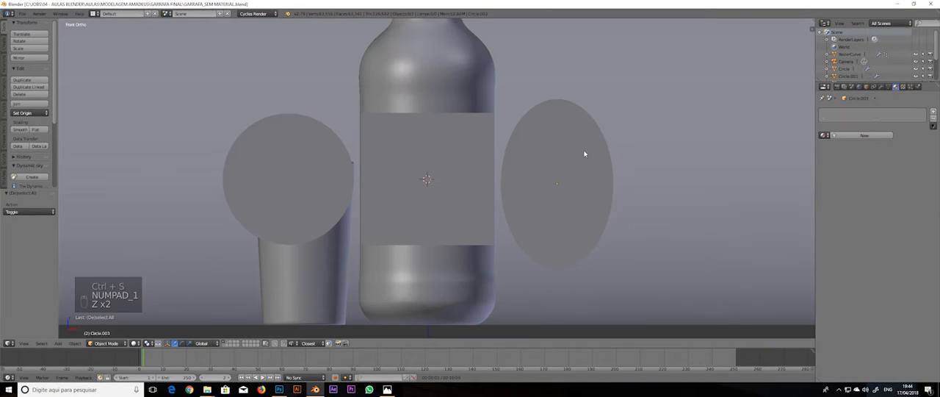
Check the modifiers of the square plane in front of the bottle and examine the three flat label shapes from an angle
right_click(443, 181)
click(881, 86)
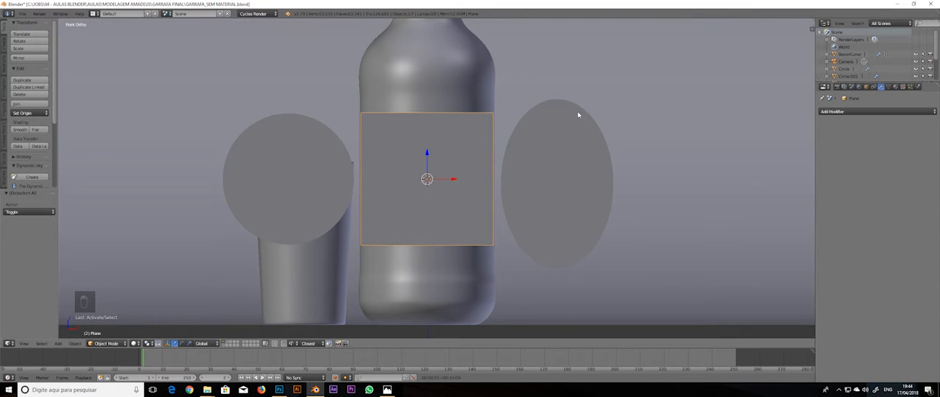
middle_drag(643, 157, 501, 227)
key(a)
scroll(624, 183, up, 5)
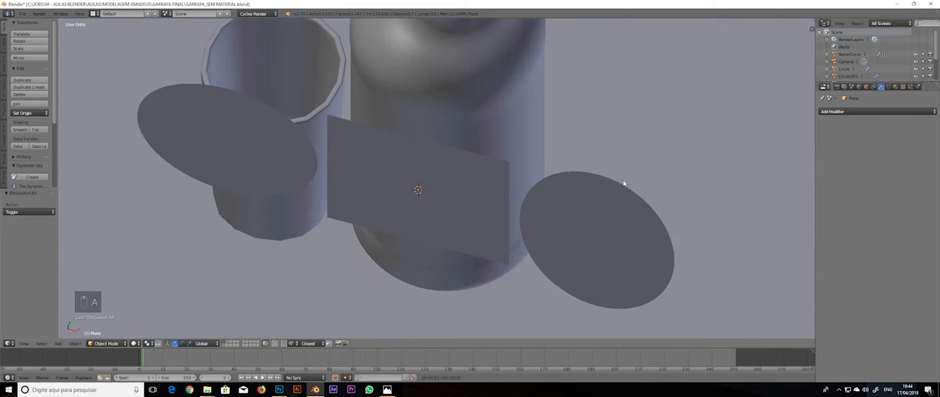
middle_drag(641, 174, 604, 166)
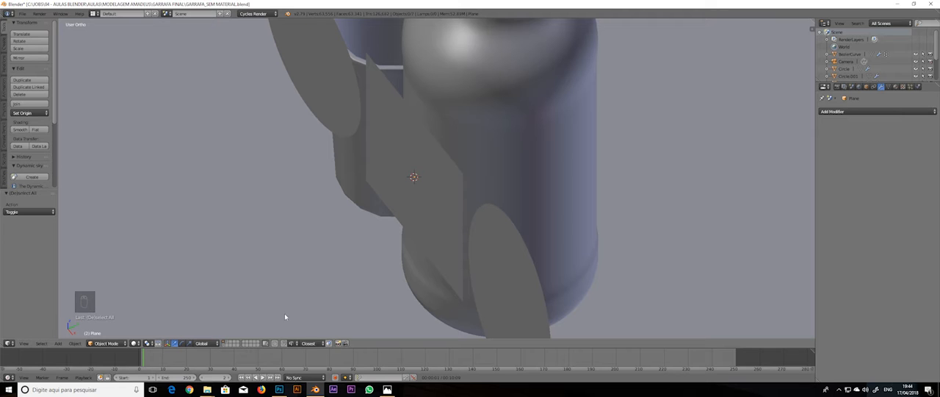
Switch to the layer holding the curved oval label, display layer 1 together with it, and select the curved label
click(225, 345)
right_click(428, 257)
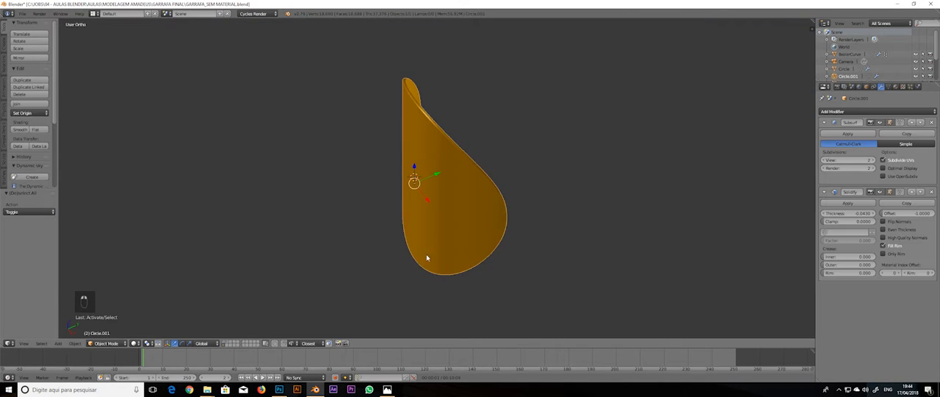
key(shift+1)
key(a)
right_click(478, 198)
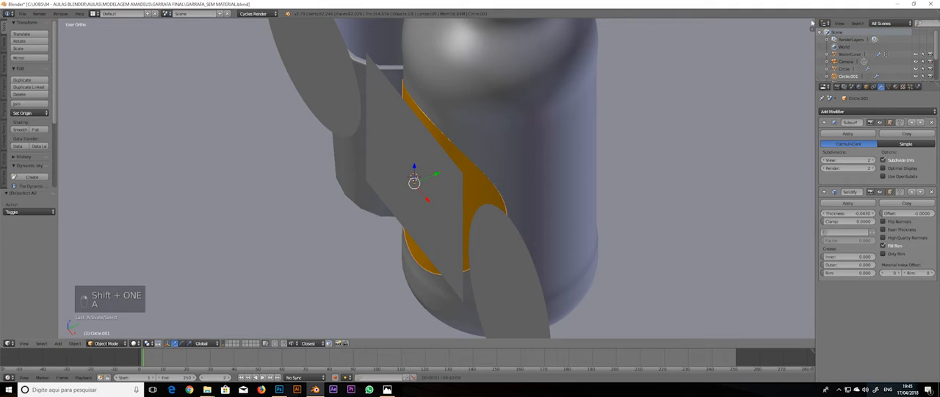
Split the 3D view and turn the new area into a UV/Image Editor
drag(814, 24, 483, 29)
click(488, 343)
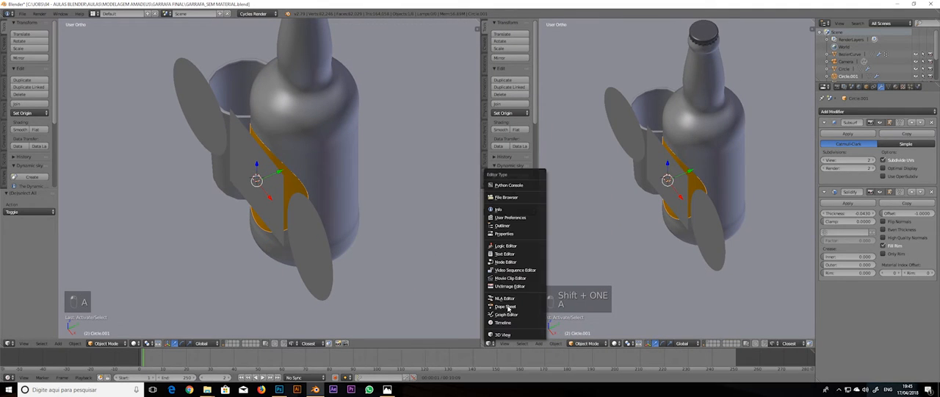
click(514, 286)
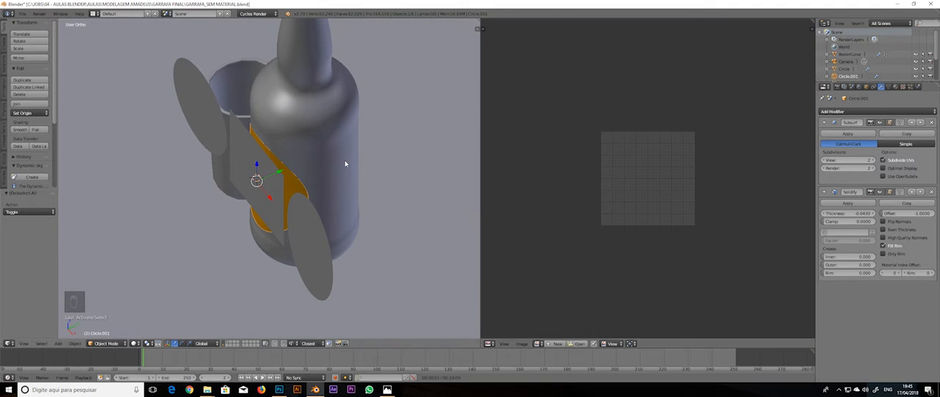
Unwrap the whole mesh of the curved oval label on the bottle from the front view
key(Tab)
key(KP_1)
key(KP_Decimal)
key(a)
key(a)
key(a)
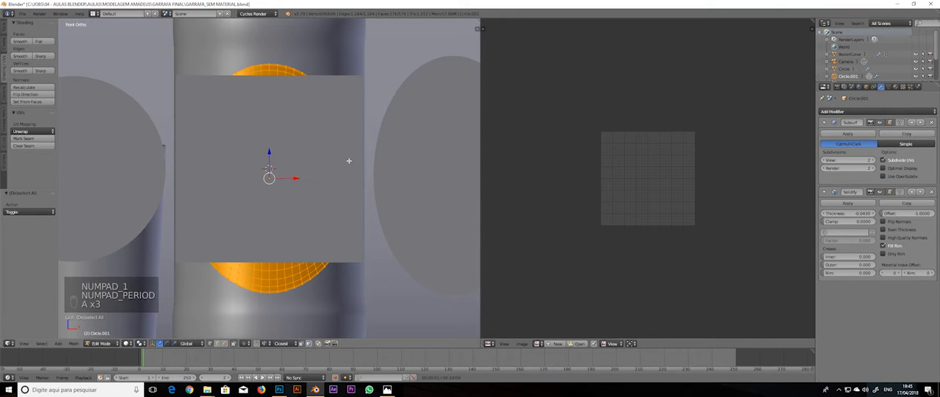
key(u)
click(350, 162)
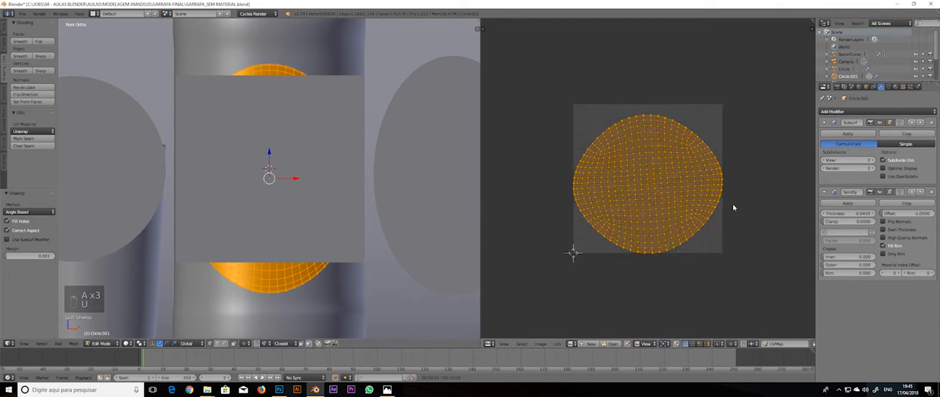
Move the curved label's UV island up slightly to centre it in the UV tile
scroll(733, 207, up, 2)
key(r)
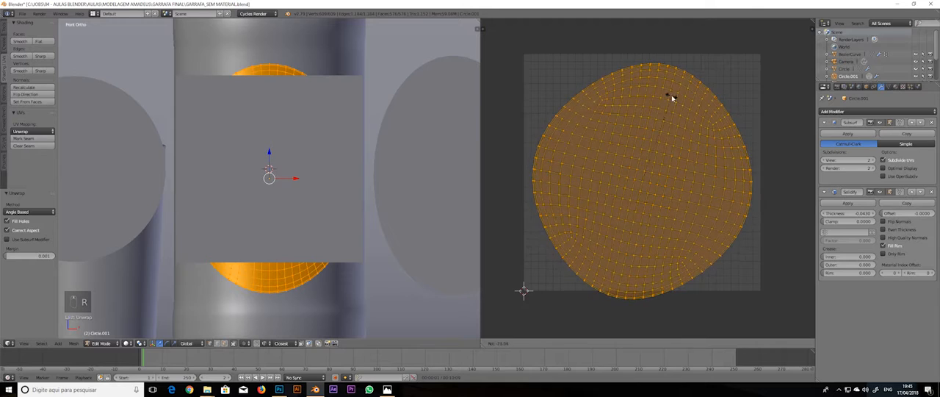
right_click(651, 94)
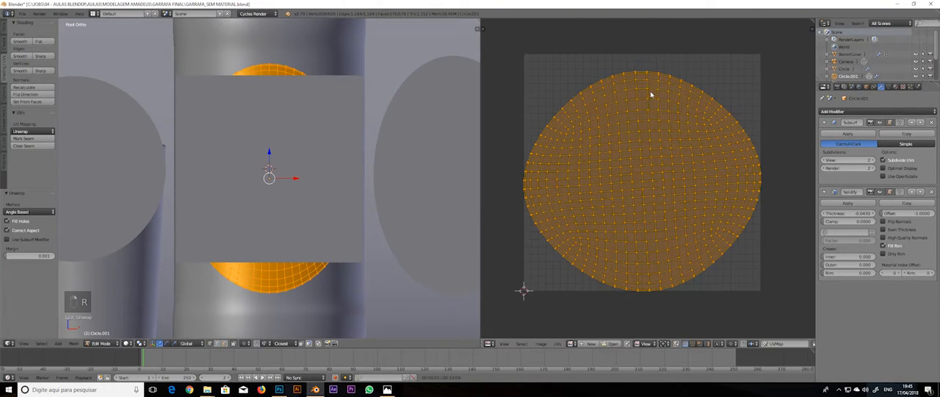
key(g)
click(697, 121)
Try rotating the curved label's UV island by about -89° and undo the rotation
key(r)
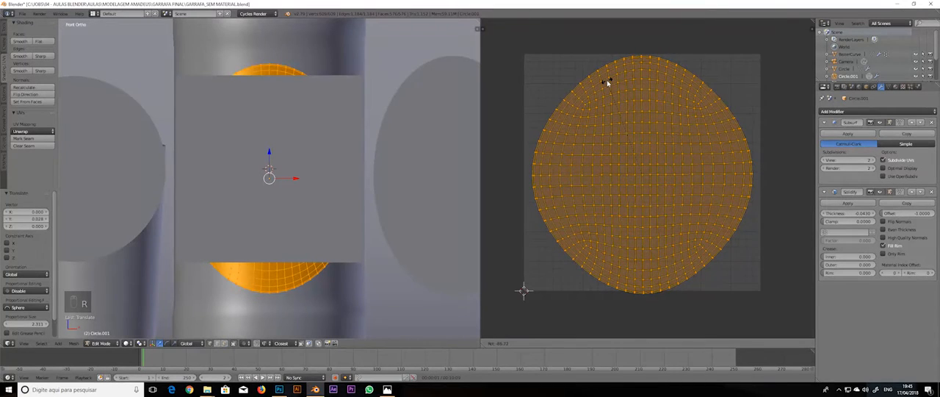
click(609, 81)
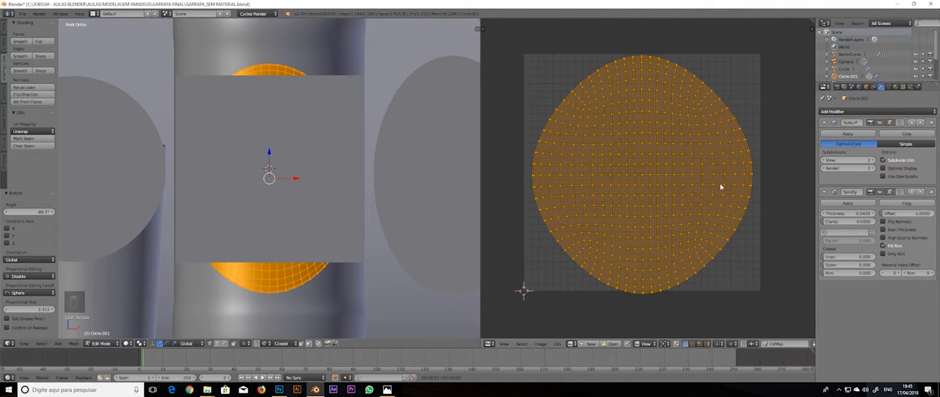
key(ctrl+z)
Put the flat oval on the right of the bottle into edit mode in front view with its whole mesh selected
key(Tab)
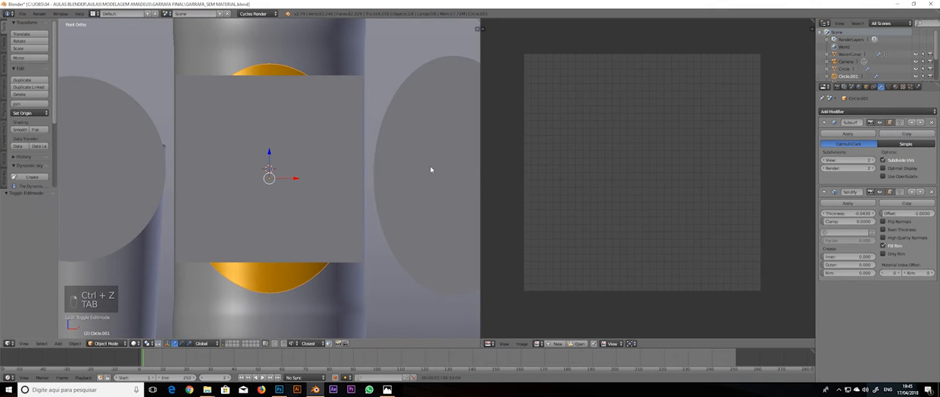
right_click(431, 170)
scroll(422, 181, down, 2)
shift+middle_drag(420, 172, 105, 179)
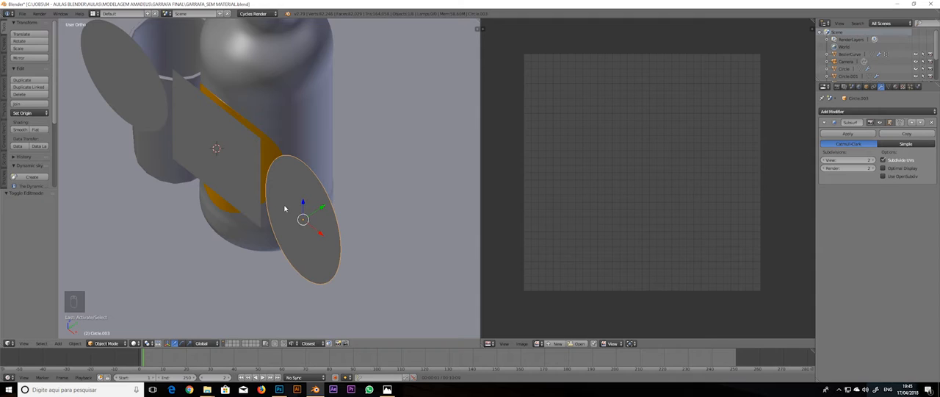
key(KP_1)
key(Tab)
key(a)
key(a)
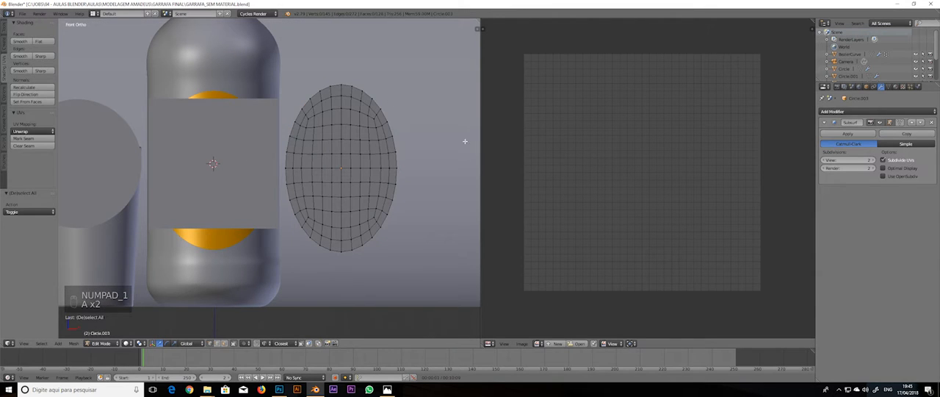
key(a)
scroll(382, 136, up, 2)
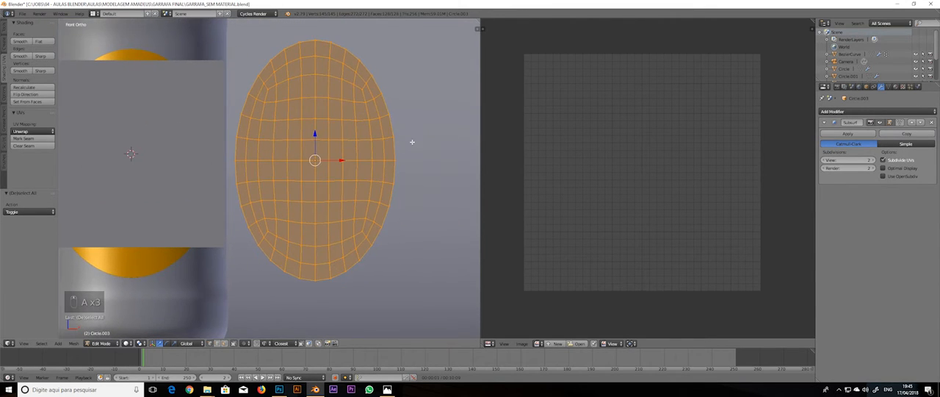
Unwrap the flat oval and rotate its UV island about -5.4° so the grid lines run straight
key(a)
key(a)
key(a)
key(a)
key(u)
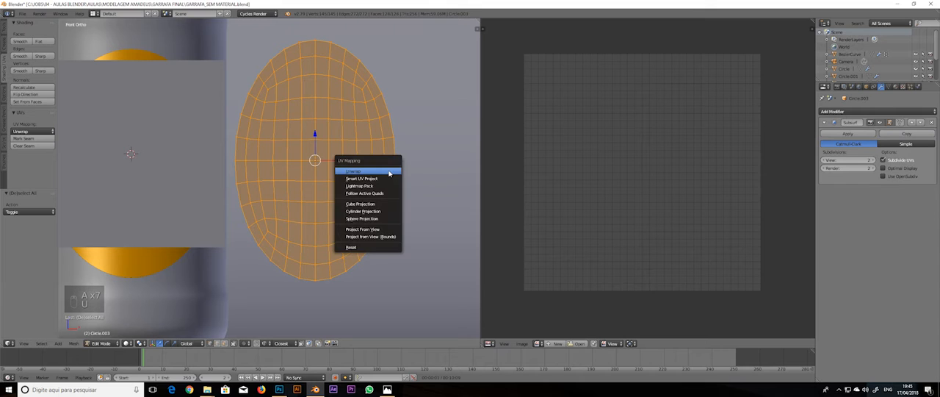
click(368, 168)
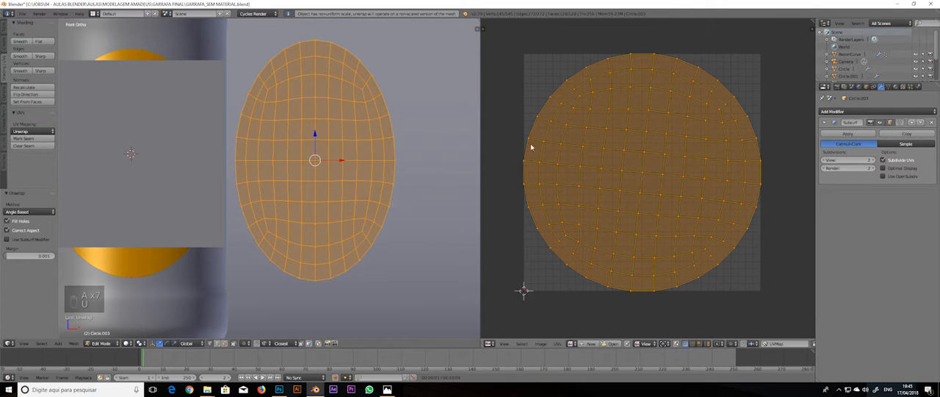
key(r)
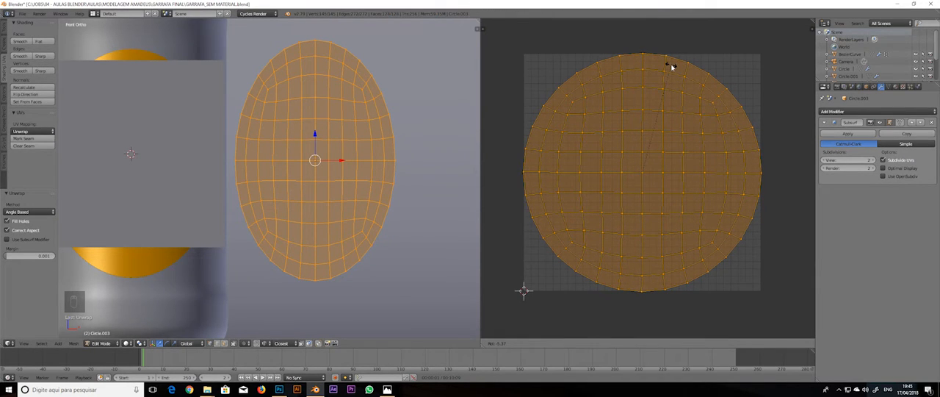
click(668, 67)
scroll(657, 190, down, 1)
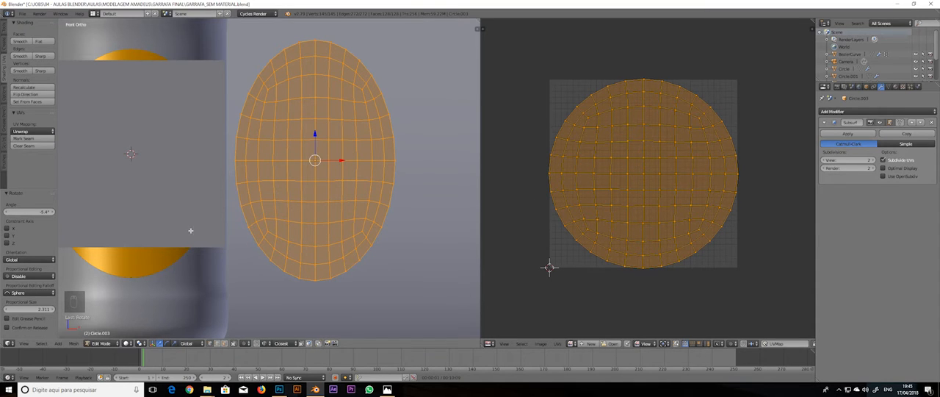
Remap the flat oval's UVs with Project From View in the front view
shift+middle_drag(190, 230, 242, 218)
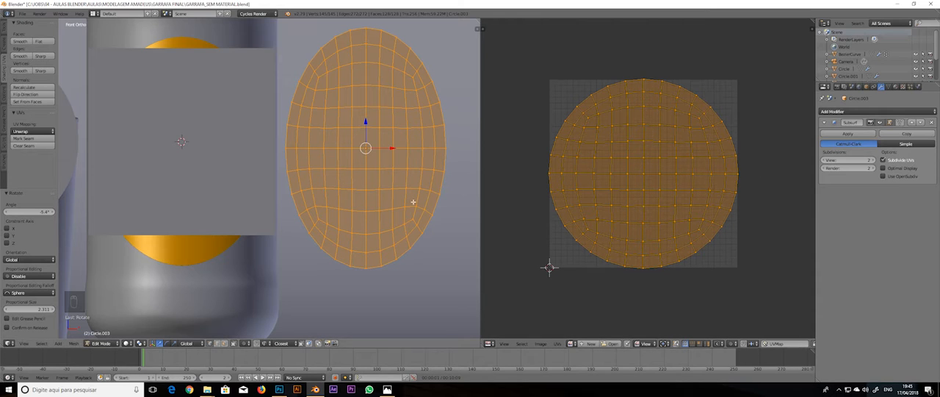
key(u)
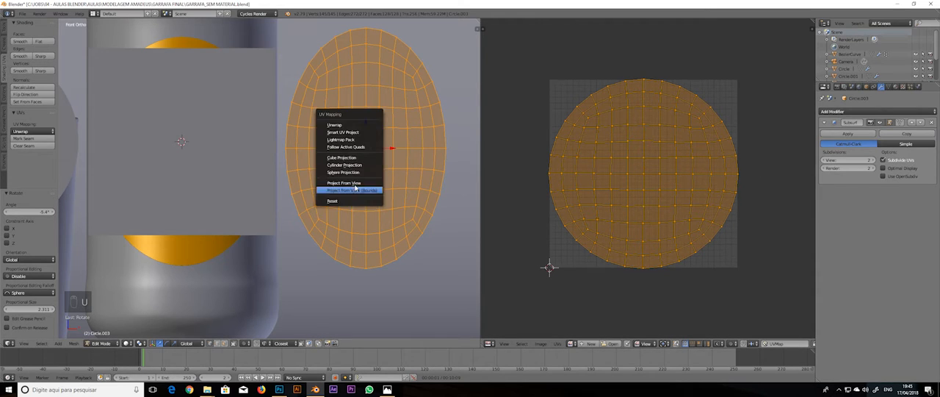
click(356, 184)
Move and scale the flat oval's UV island so it sits centred inside the UV tile
key(g)
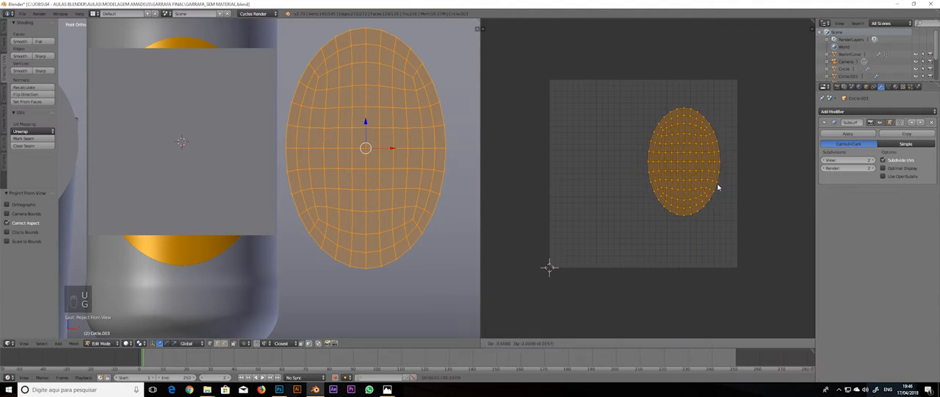
click(695, 193)
key(s)
click(736, 188)
key(g)
click(731, 186)
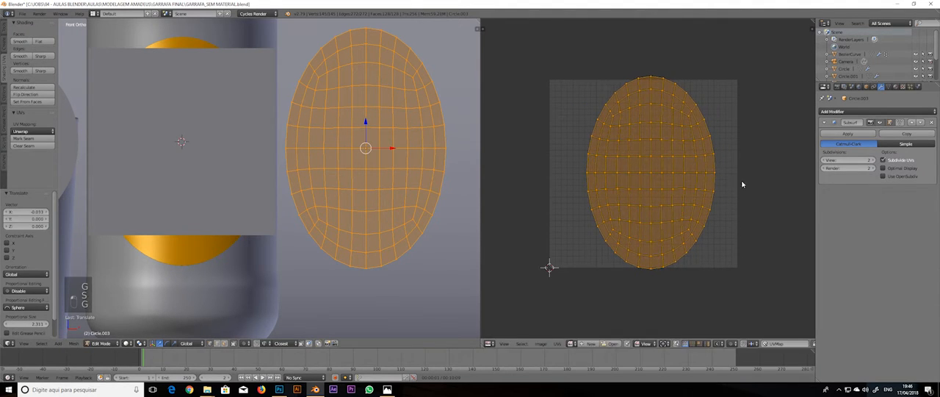
key(s)
click(729, 185)
key(g)
click(709, 178)
Generate UVs for the whole square plane in front of the bottle and return to object mode
shift+middle_drag(265, 177, 276, 174)
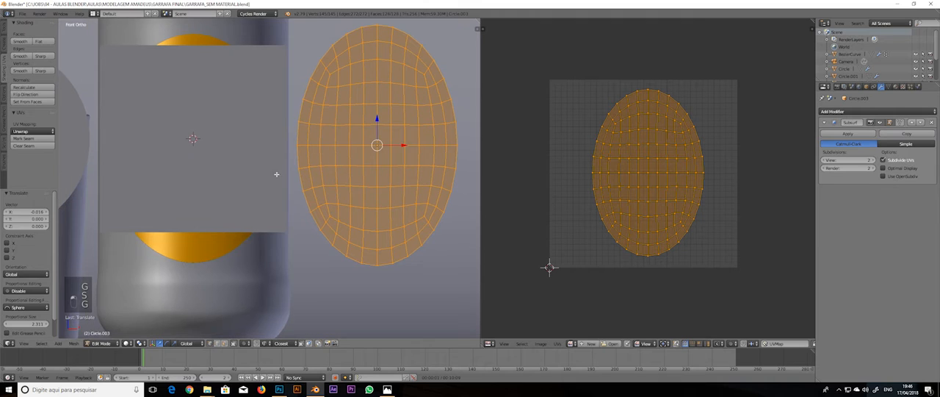
key(Tab)
right_click(269, 178)
key(Tab)
key(a)
key(a)
key(a)
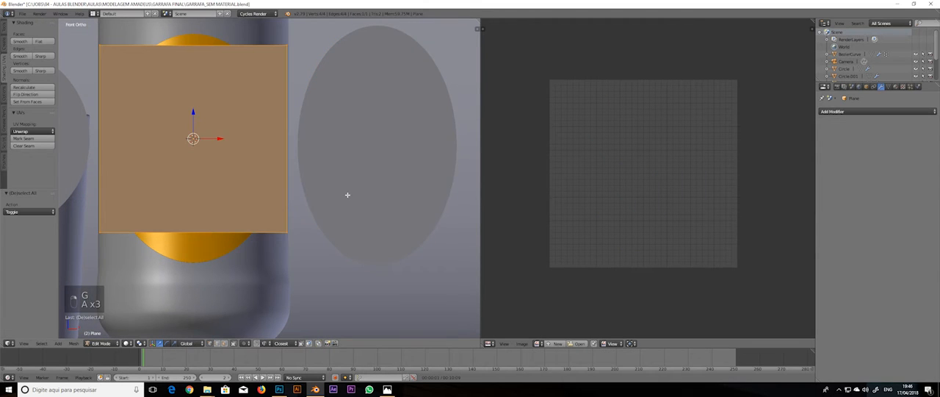
key(u)
click(349, 197)
shift+middle_drag(57, 168, 168, 177)
key(Tab)
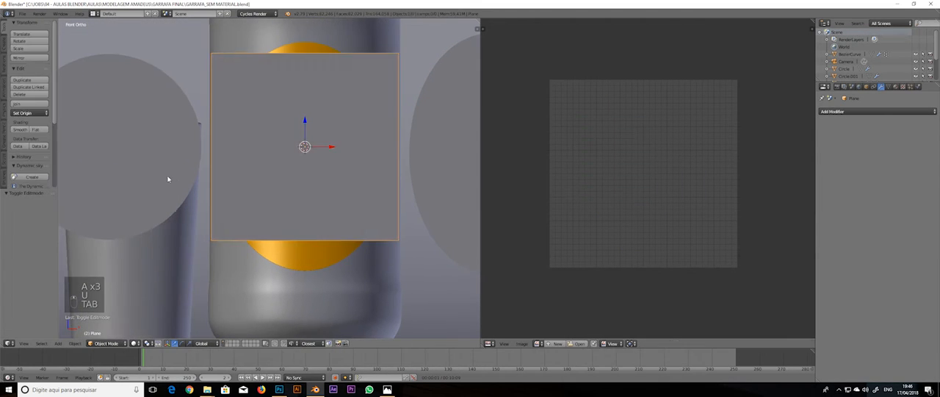
Map the round label on the left of the bottle with Project From View and scale its UV island
right_click(168, 177)
key(Tab)
key(a)
key(a)
key(u)
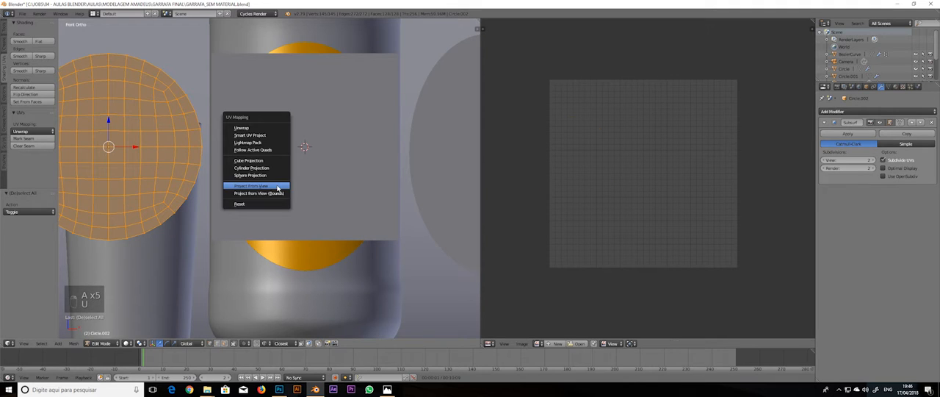
click(276, 185)
key(s)
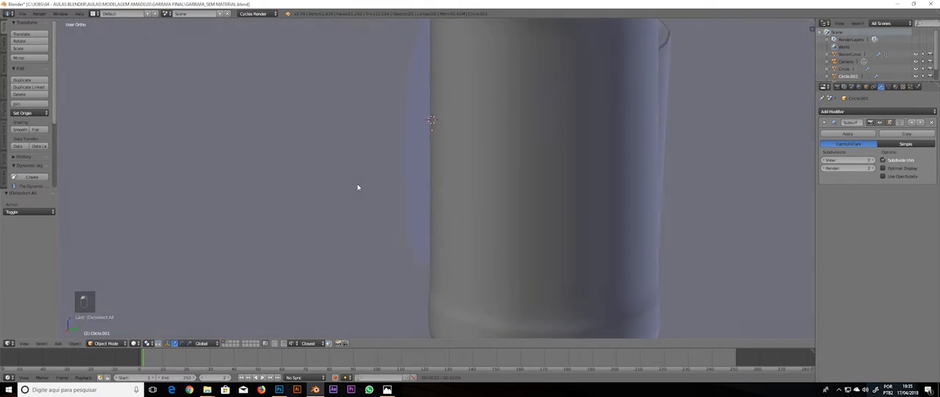
Add a Shrinkwrap modifier to the oval label below its Subsurf, with the bottle BezierCurve as target
middle_drag(357, 189, 383, 185)
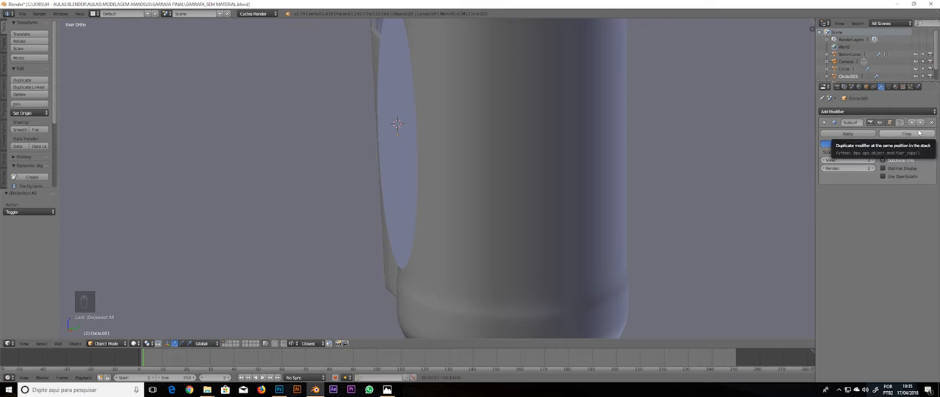
click(828, 122)
click(853, 112)
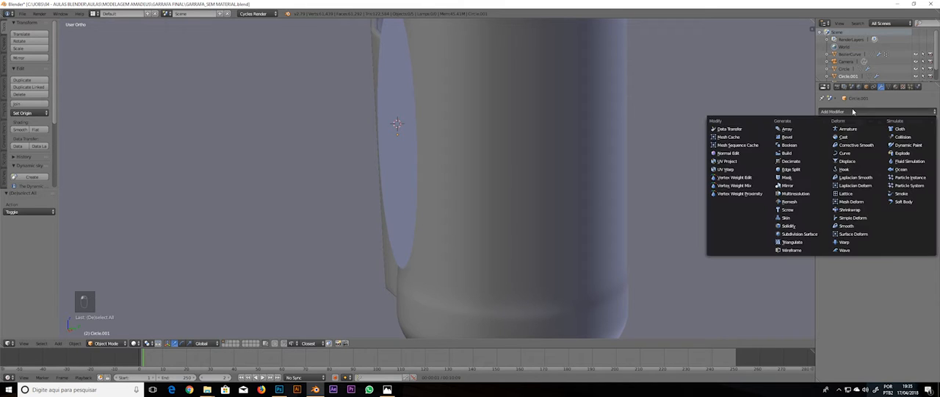
click(853, 211)
click(874, 164)
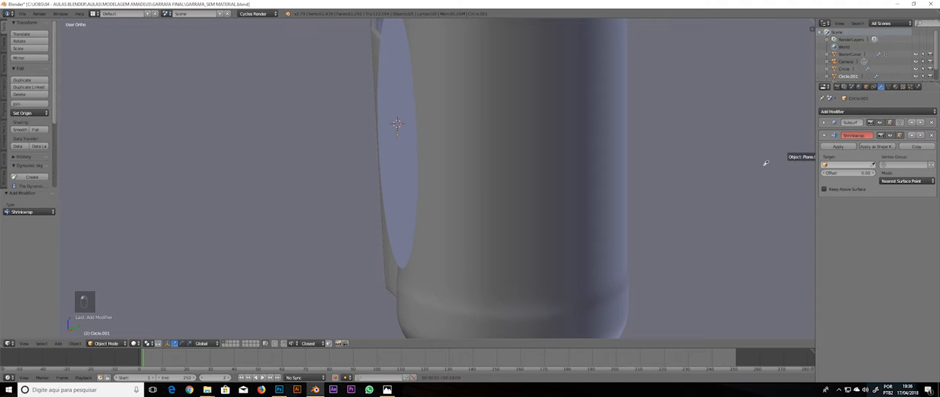
click(565, 134)
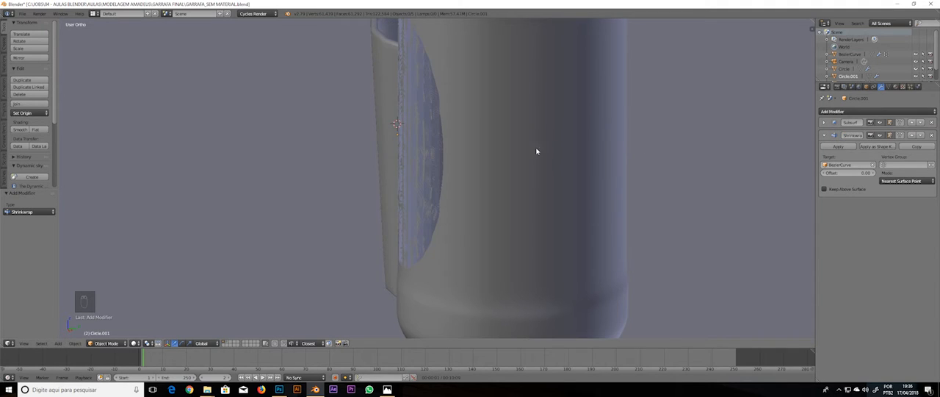
Set the label's Shrinkwrap offset to 0.11 to lift it off the bottle surface
middle_drag(537, 151, 611, 156)
key(KP_1)
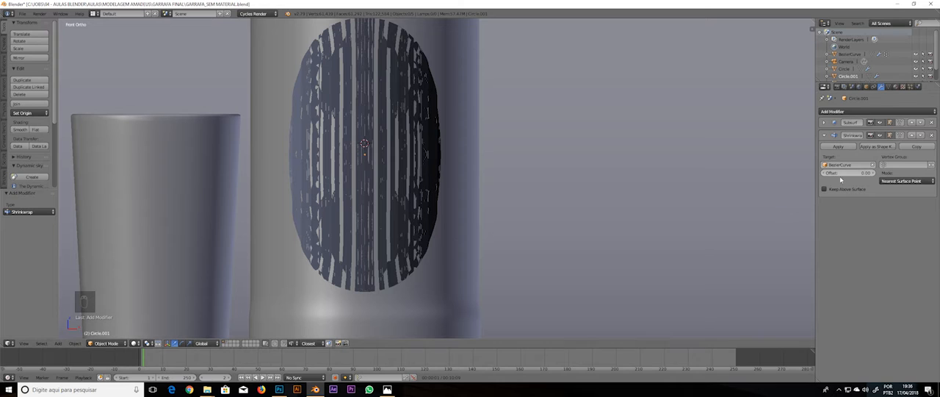
drag(854, 174, 857, 175)
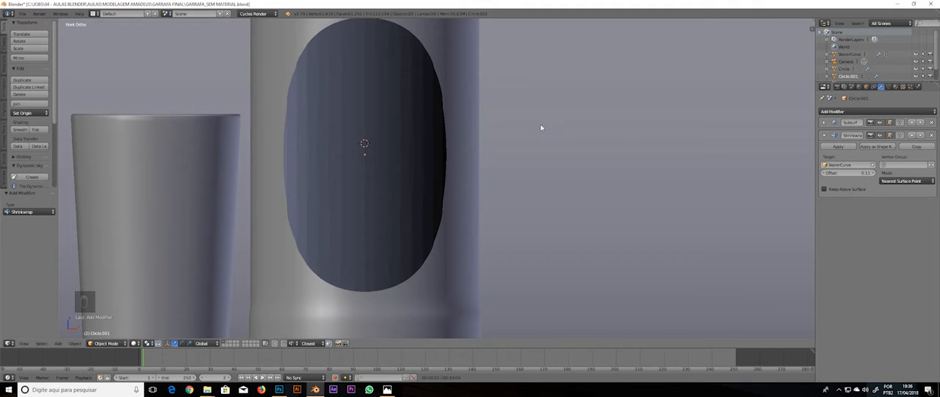
Try to move the shrinkwrapped label along the global Y axis
middle_drag(541, 128, 525, 196)
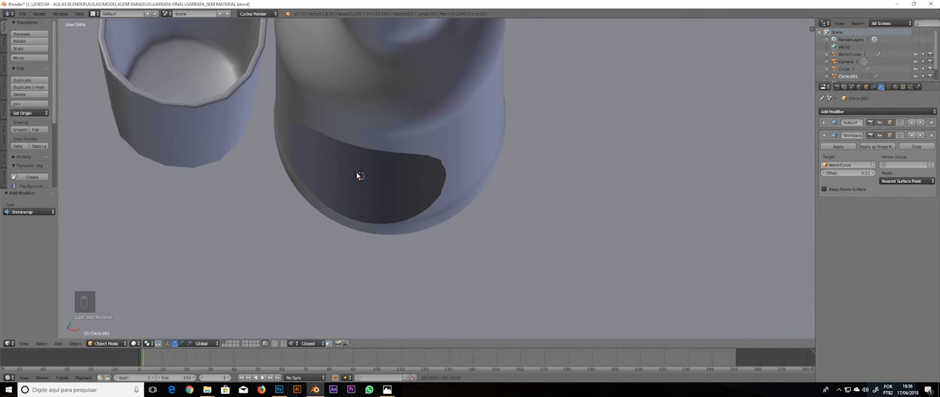
middle_drag(362, 196, 374, 171)
right_click(374, 172)
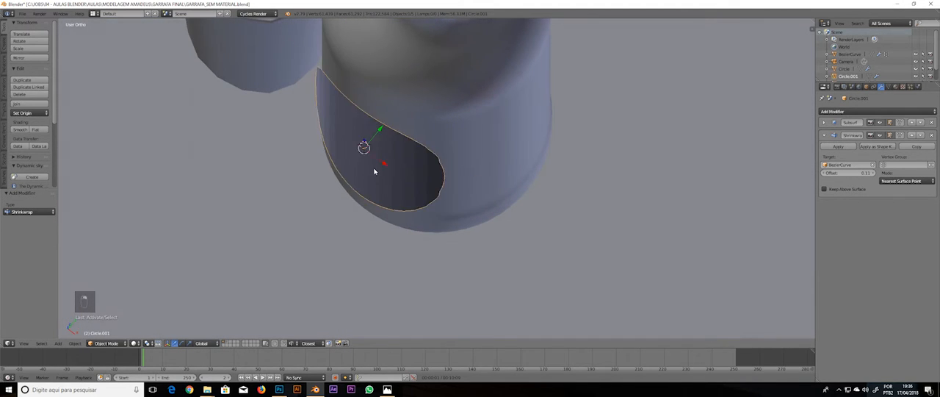
key(g)
key(y)
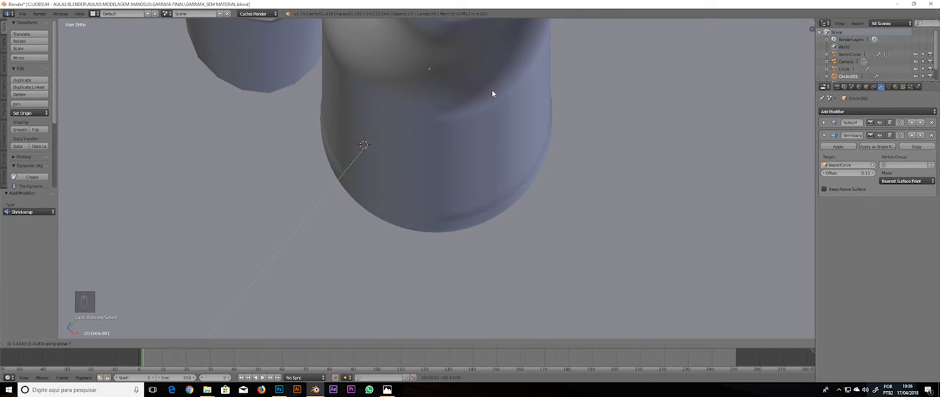
click(426, 196)
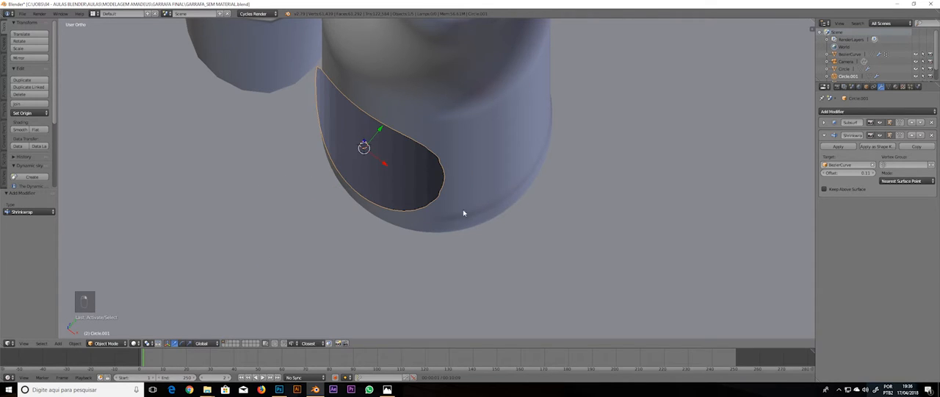
Enter mesh editing on the oval label and move all its vertices about 3.53 along the global Y axis, behind the bottle
middle_drag(460, 188, 352, 130)
key(Tab)
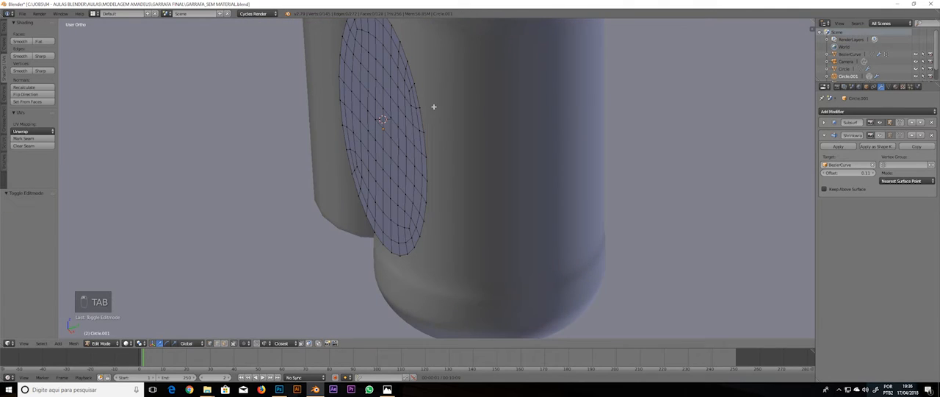
middle_drag(374, 169, 499, 172)
click(847, 111)
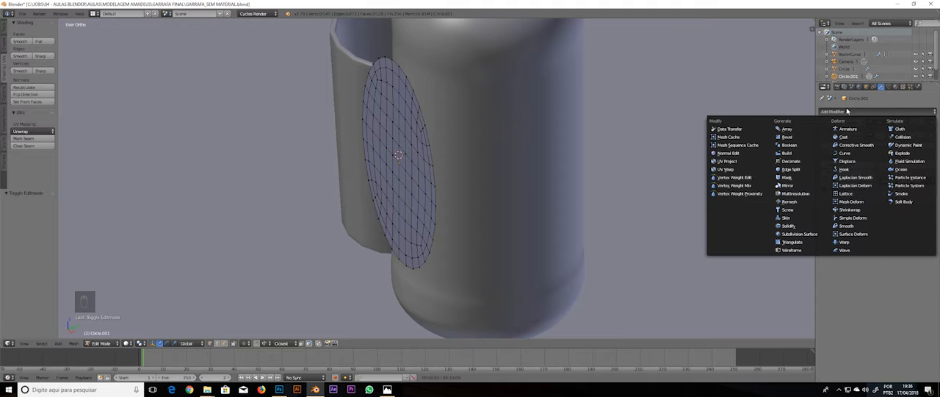
key(a)
key(a)
key(a)
key(a)
key(a)
middle_drag(398, 130, 449, 176)
key(a)
key(a)
key(a)
key(a)
key(a)
key(KP_3)
key(g)
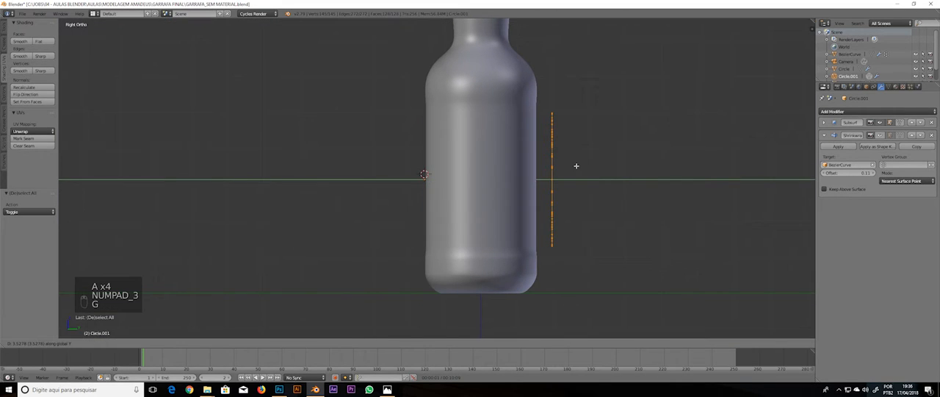
click(575, 166)
middle_drag(577, 169, 553, 161)
key(a)
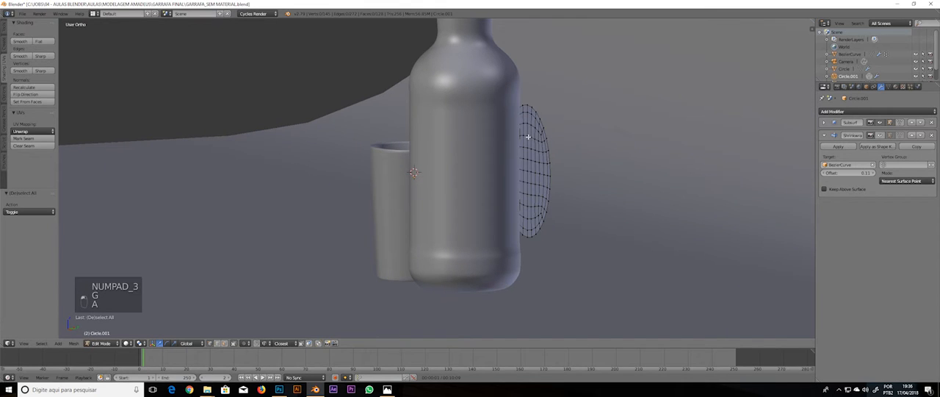
Move the whole label mesh slightly closer to the bottle's back along the global Y axis
key(a)
key(KP_3)
key(g)
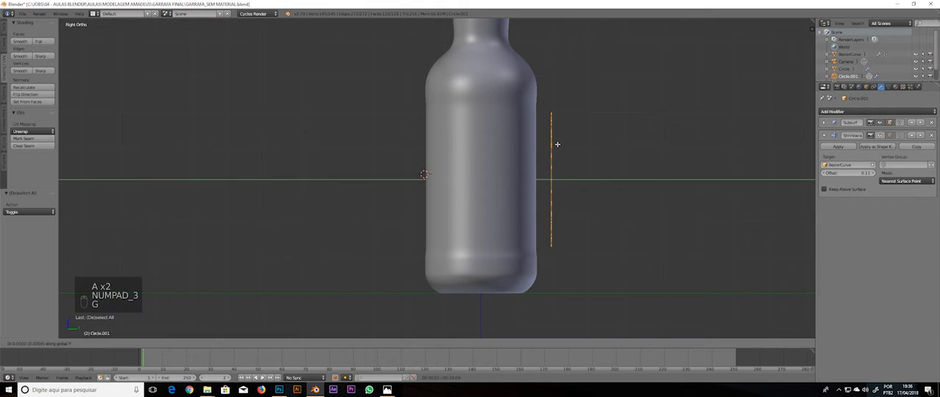
click(540, 149)
key(a)
Select the label's central vertical edge loop and check the selection in wireframe from the front
middle_drag(533, 153, 566, 155)
scroll(566, 144, up, 3)
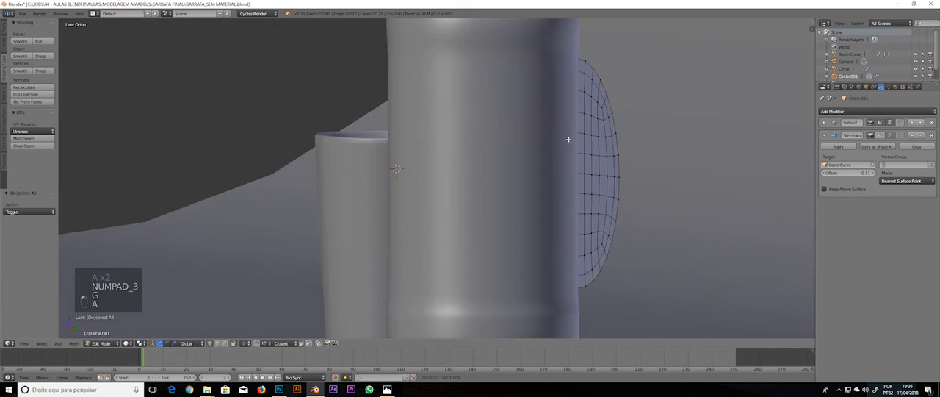
shift+middle_drag(580, 130, 567, 138)
middle_drag(567, 138, 585, 78)
alt+right_click(590, 91)
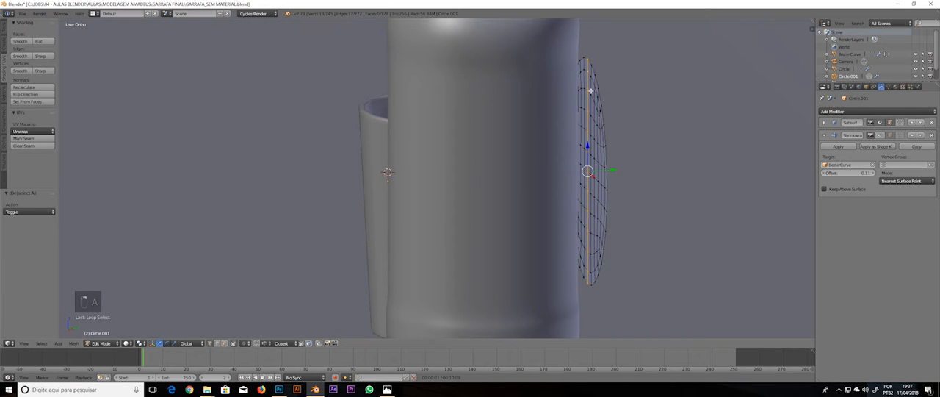
key(KP_1)
key(z)
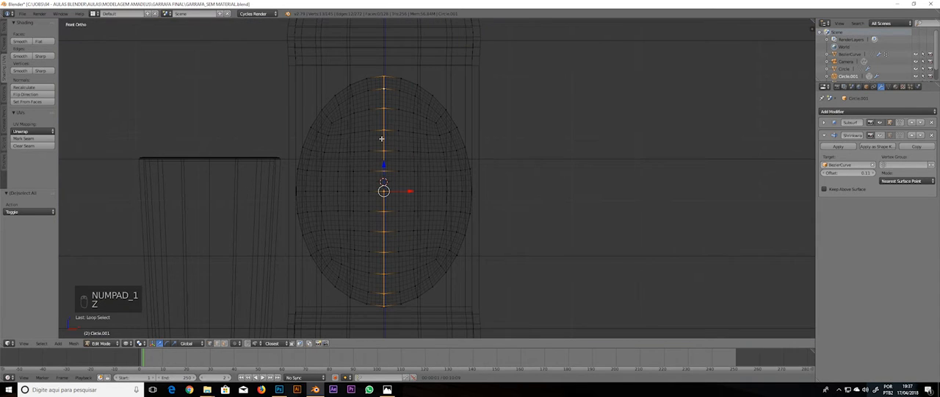
key(z)
Enable proportional editing and set its falloff to Sphere
mouse_move(382, 138)
middle_down()
mouse_move(414, 266)
mouse_move(330, 308)
middle_up()
click(248, 343)
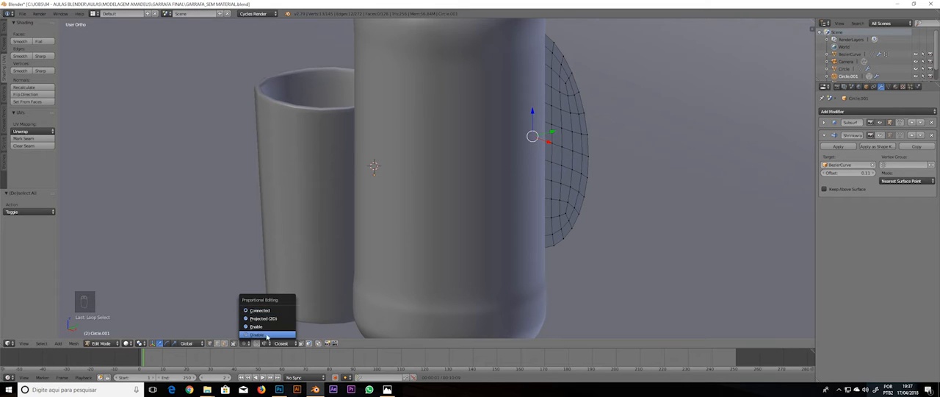
click(258, 326)
click(256, 343)
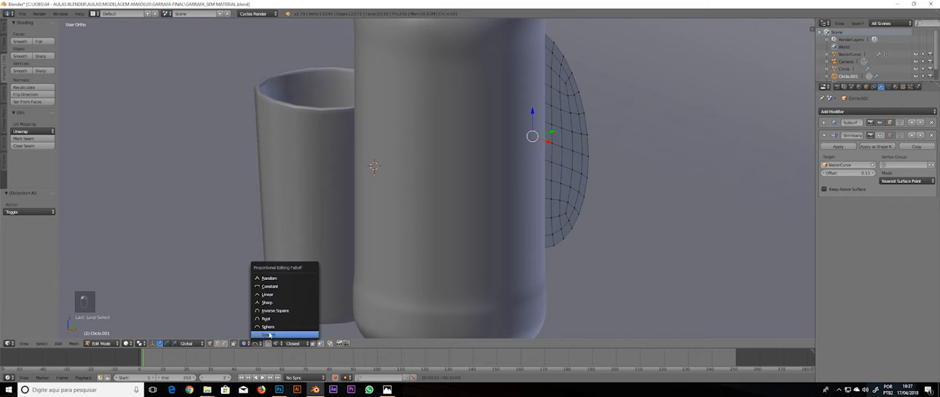
click(273, 327)
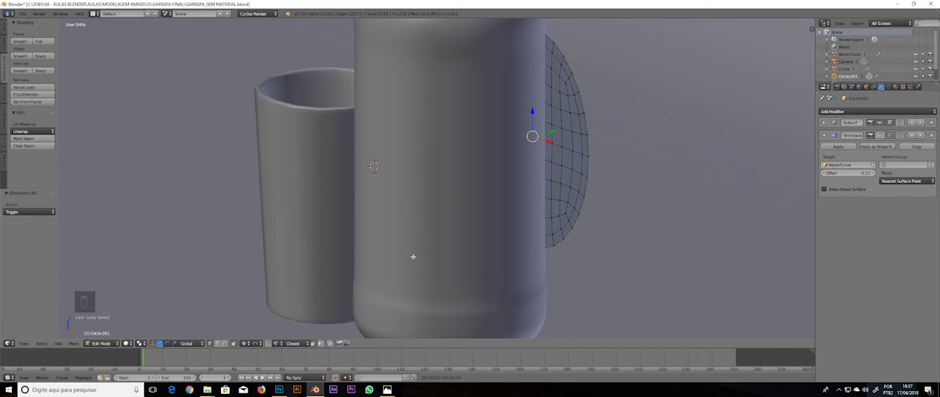
Move the central loop about -3.28 along Y with a proportional size of about 2.31, bending the label around the bottle
key(KP_3)
key(z)
key(g)
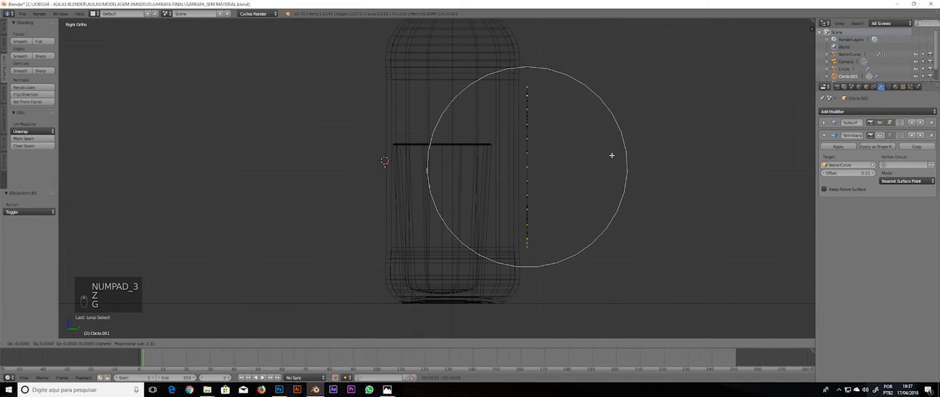
right_click(612, 155)
key(g)
scroll(611, 155, up, 4)
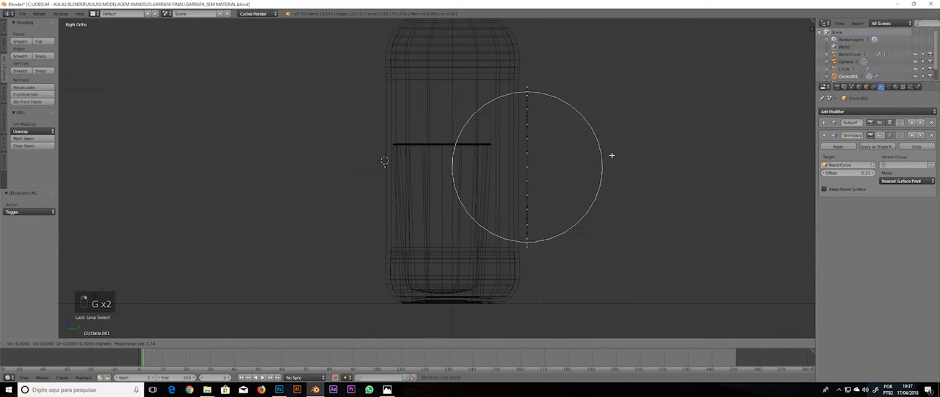
scroll(612, 155, down, 3)
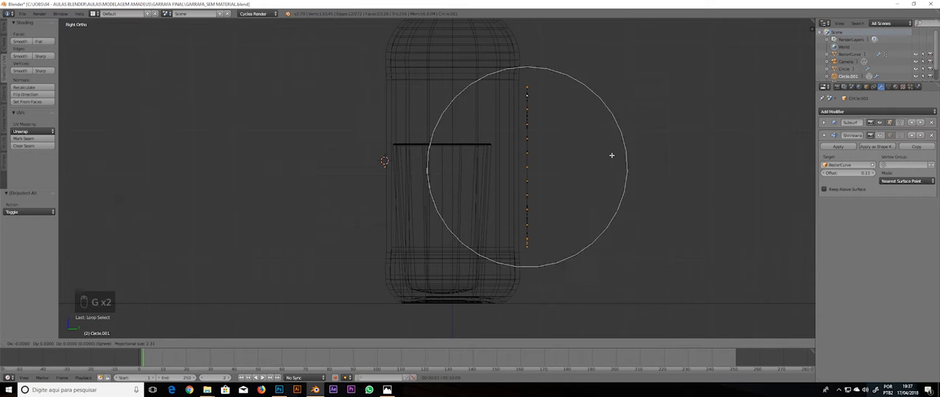
scroll(612, 155, up, 2)
scroll(612, 155, down, 1)
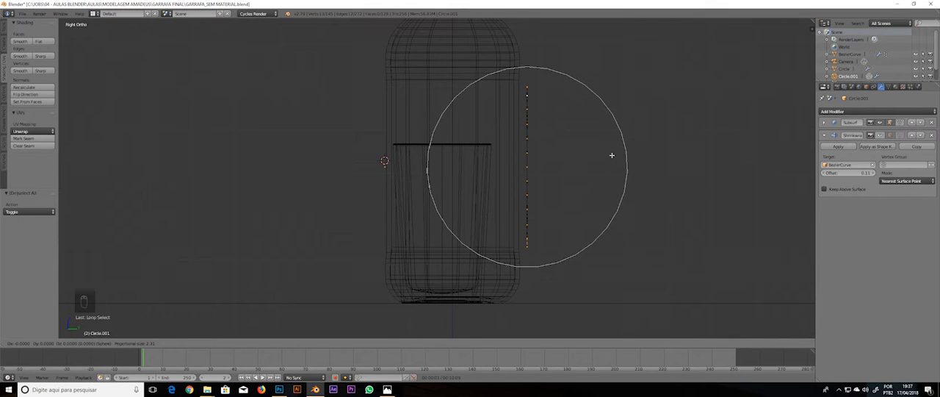
scroll(612, 155, up, 1)
scroll(612, 155, down, 1)
scroll(612, 155, up, 1)
scroll(612, 155, down, 1)
key(y)
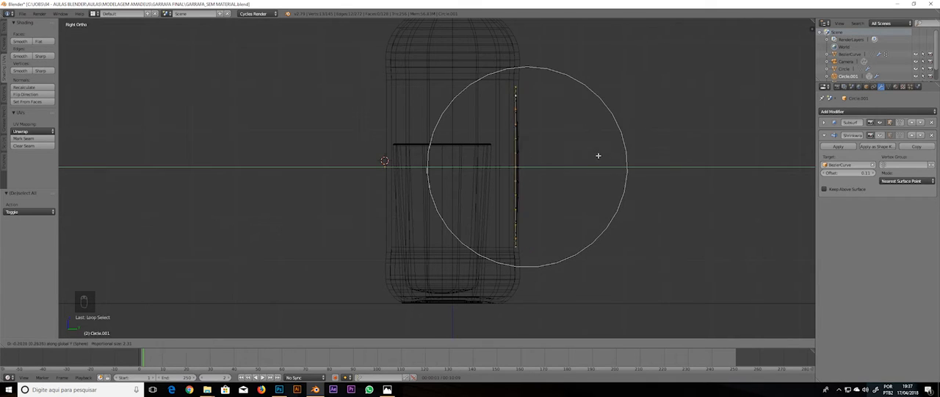
click(470, 161)
Pull the label's central loop further out in front of the bottle along Y with proportional editing to deepen the curve
key(z)
mouse_move(466, 161)
middle_down()
mouse_move(453, 199)
mouse_move(430, 209)
mouse_move(470, 224)
mouse_move(625, 214)
mouse_move(650, 223)
mouse_move(458, 196)
mouse_move(448, 182)
middle_up()
scroll(430, 209, down, 5)
key(KP_3)
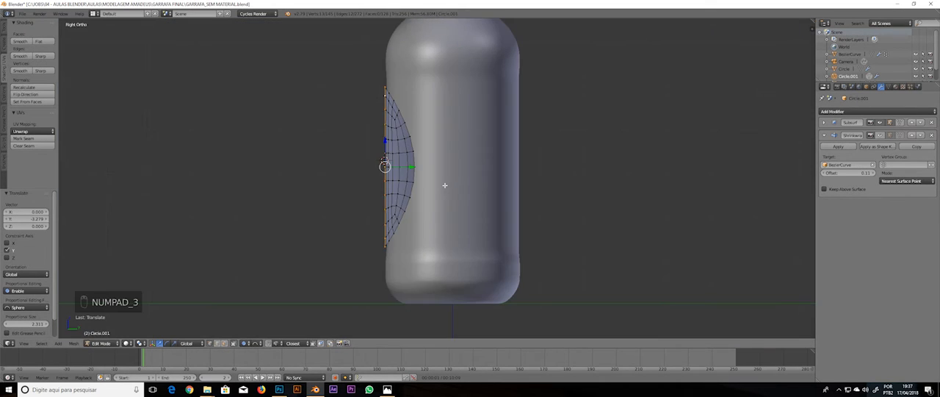
key(z)
scroll(410, 170, up, 4)
shift+middle_drag(429, 155, 443, 242)
scroll(412, 163, down, 2)
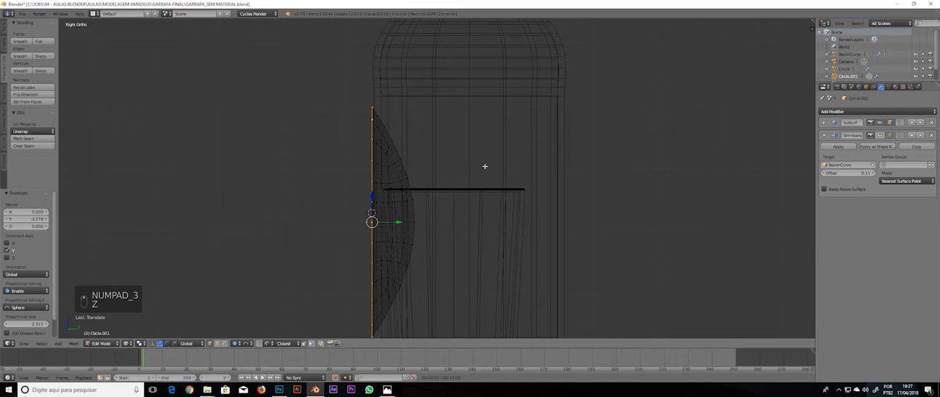
scroll(533, 157, down, 3)
key(g)
key(y)
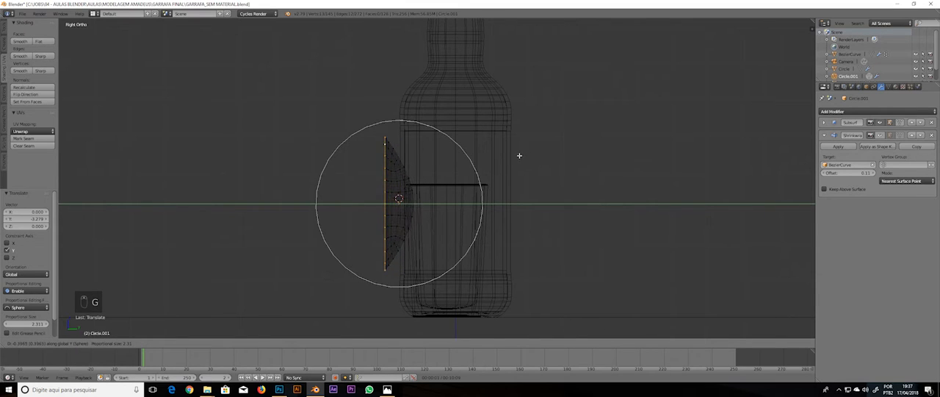
click(508, 153)
Select the whole curved label mesh and move it along Y against the bottle's front
key(a)
key(a)
key(a)
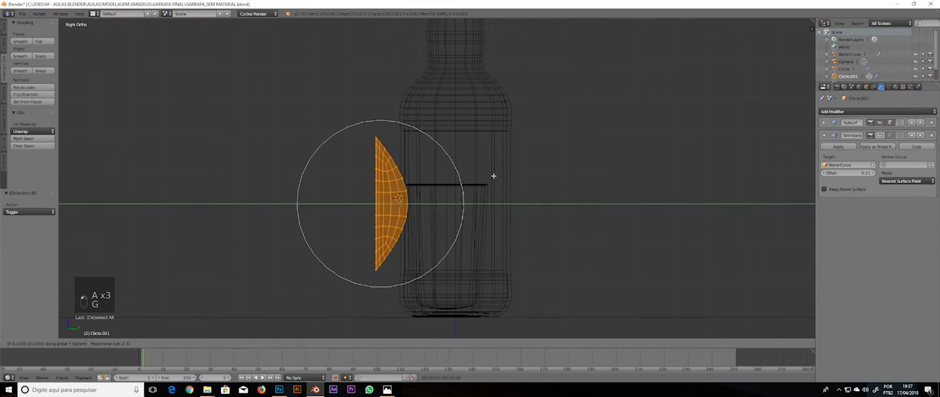
click(515, 172)
key(z)
Fine-tune the whole label mesh by about -0.044 along Y so it sits on the bottle surface
mouse_move(515, 172)
middle_down()
mouse_move(510, 184)
mouse_move(531, 205)
middle_up()
scroll(521, 203, up, 4)
key(g)
key(y)
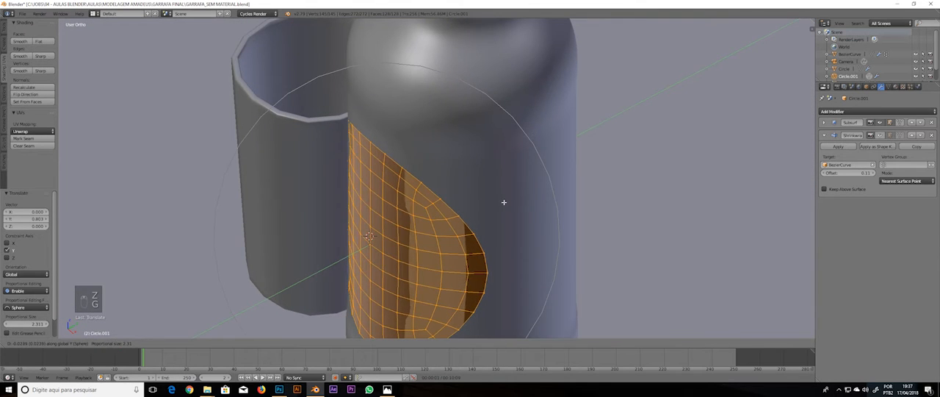
click(491, 203)
scroll(477, 197, down, 4)
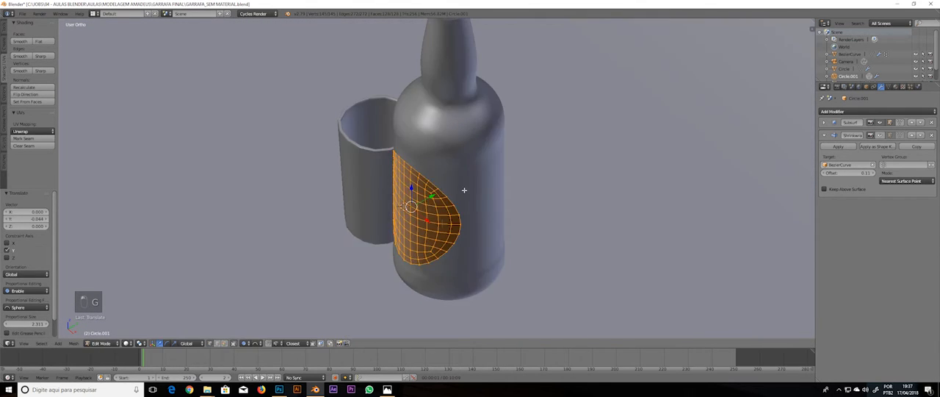
Return to Object Mode and remove the label's existing Shrinkwrap modifier
key(Tab)
middle_drag(465, 190, 454, 166)
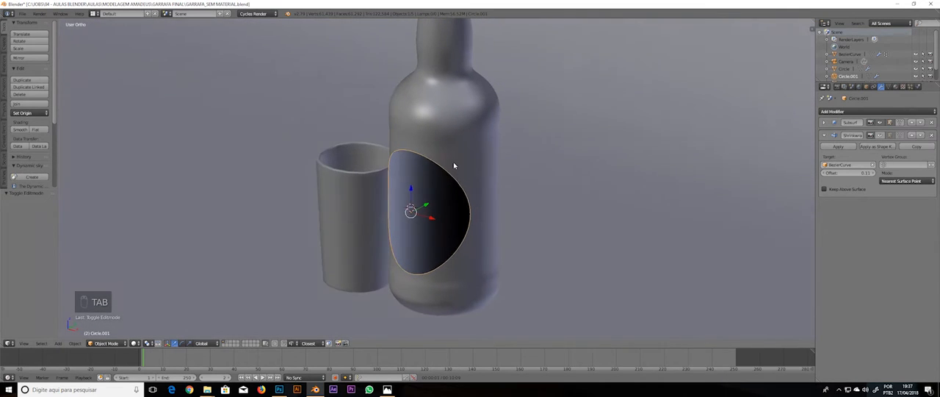
click(881, 136)
click(933, 136)
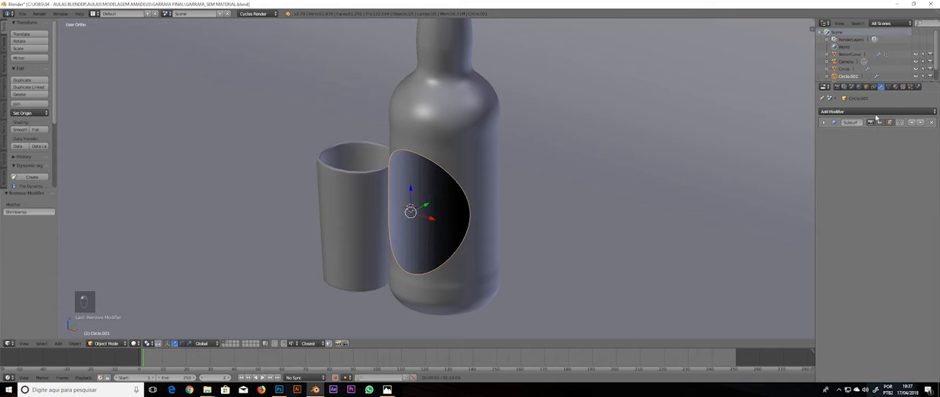
Add a new Shrinkwrap modifier to the curved label with the bottle's BezierCurve as target
click(872, 111)
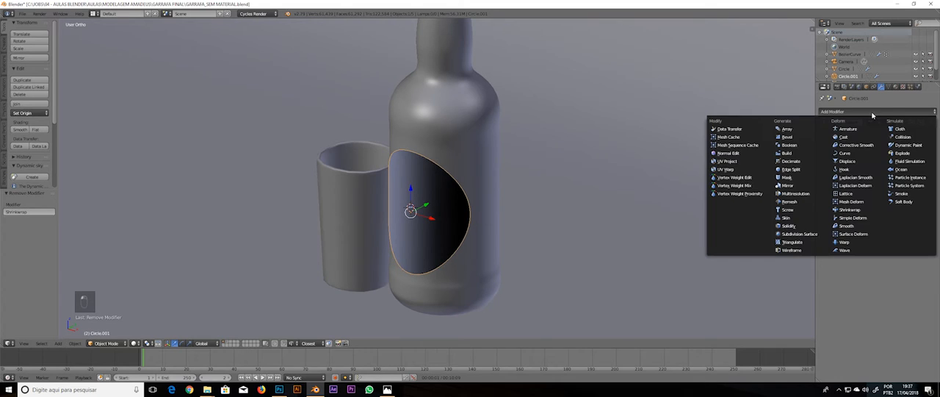
click(861, 210)
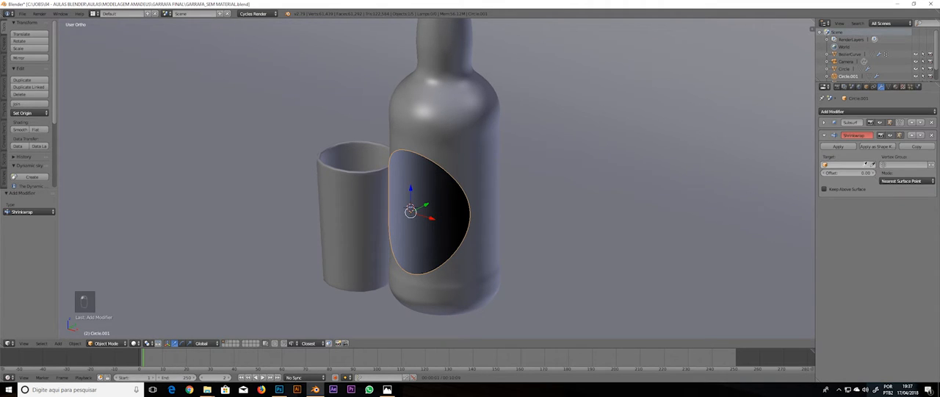
click(458, 122)
mouse_move(503, 147)
middle_down()
mouse_move(478, 139)
mouse_move(501, 140)
middle_up()
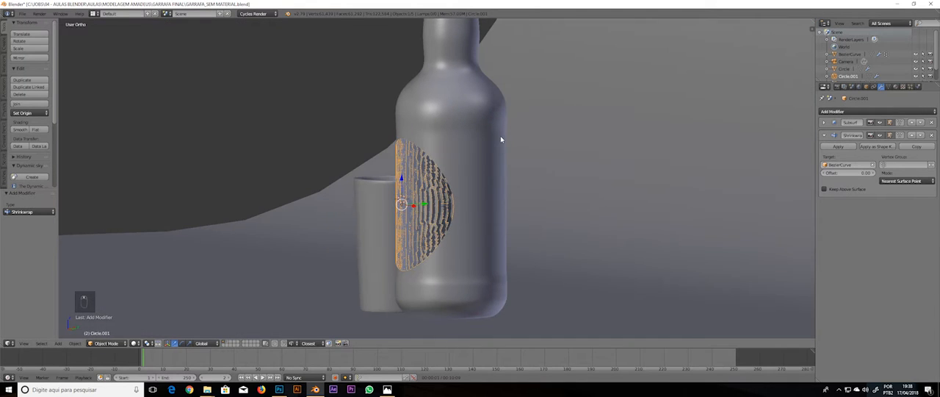
key(KP_1)
key(KP_Decimal)
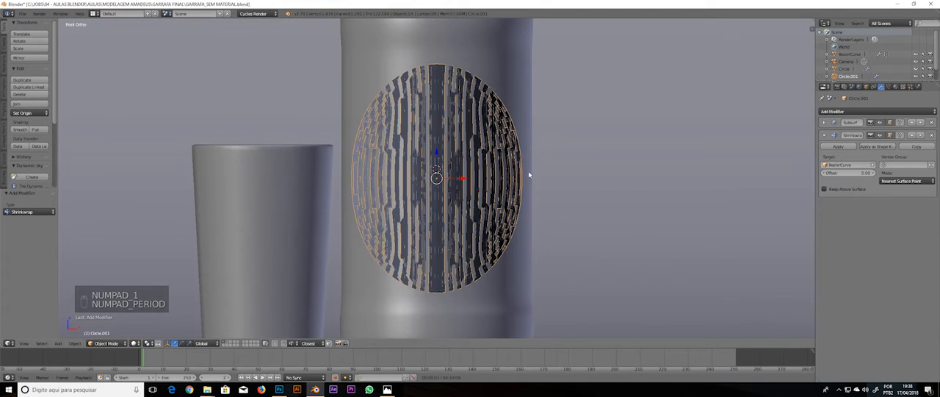
middle_drag(529, 175, 543, 187)
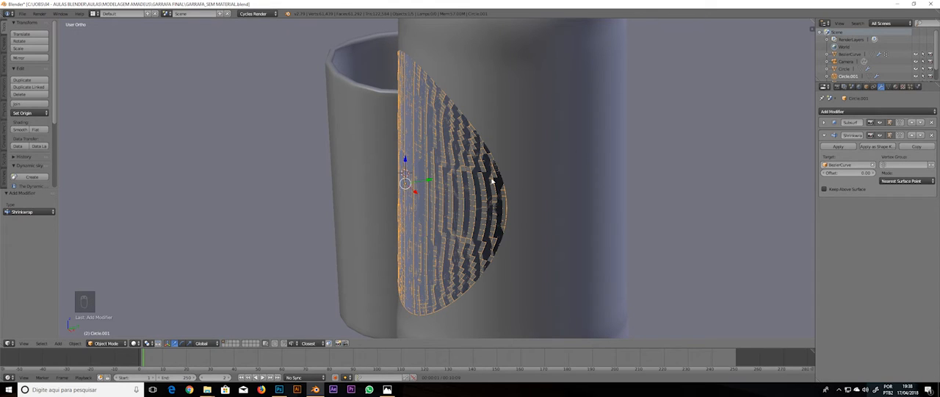
Enable Keep Above Surface on the label's Shrinkwrap and set its offset to 0.01
click(844, 190)
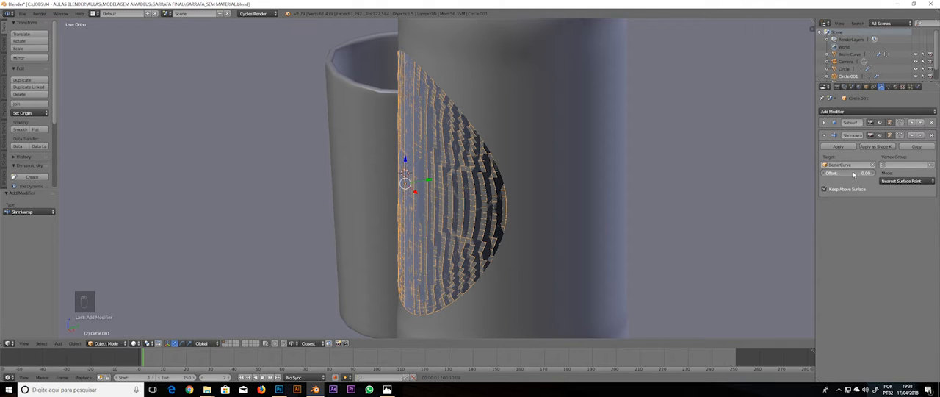
drag(853, 175, 855, 174)
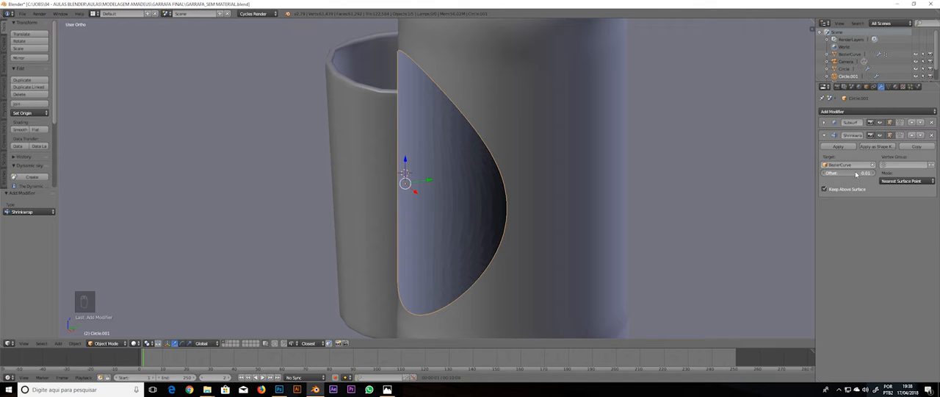
mouse_move(531, 176)
middle_down()
mouse_move(474, 169)
mouse_move(555, 174)
mouse_move(598, 162)
mouse_move(539, 151)
mouse_move(554, 176)
mouse_move(577, 161)
middle_up()
Examine the shrinkwrapped label's topology in wireframe and solid shading from the front, and expand its Subsurf settings
key(z)
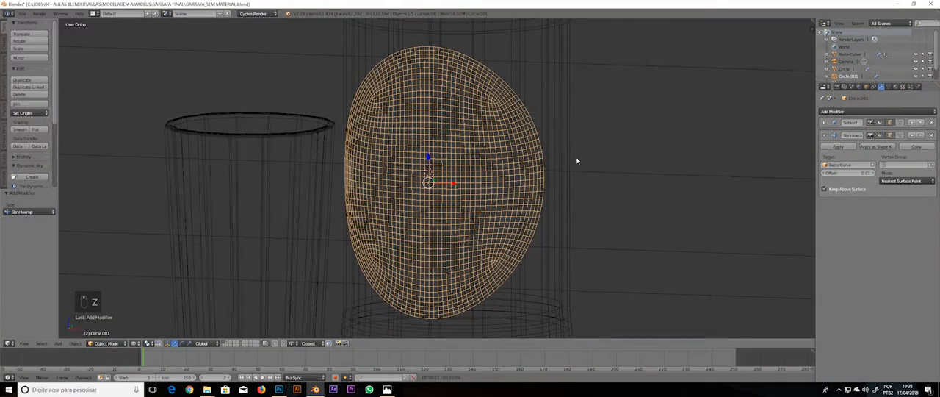
key(KP_1)
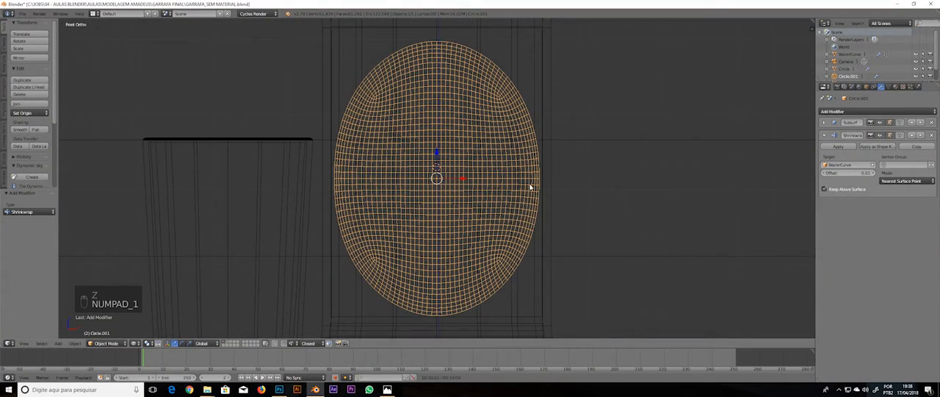
mouse_move(495, 101)
middle_down()
mouse_move(436, 97)
mouse_move(470, 120)
middle_up()
key(z)
key(KP_1)
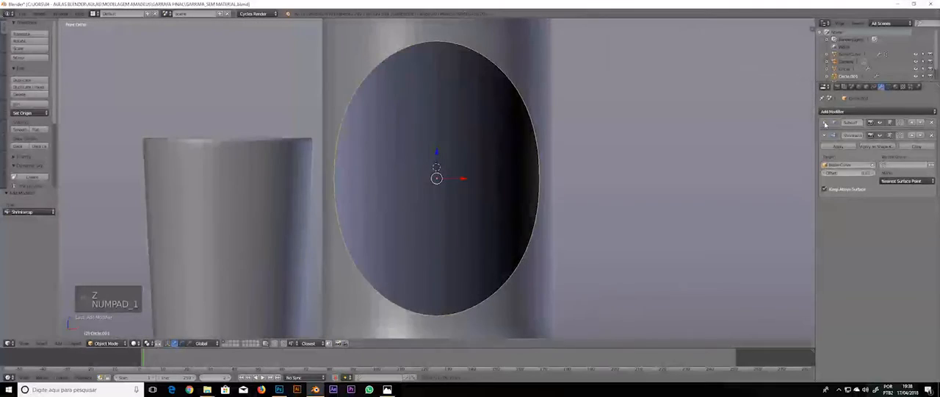
click(825, 123)
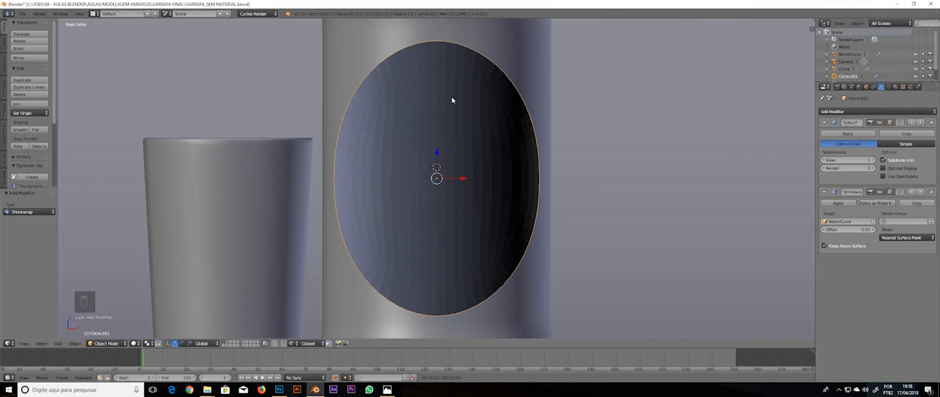
Apply the oval label's Subsurf and Shrinkwrap modifiers and add a fresh Subdivision Surface at view level 2
click(849, 134)
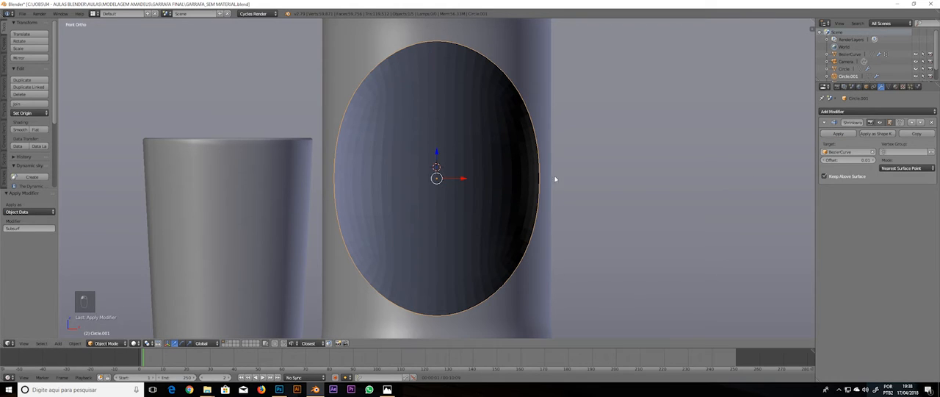
click(838, 133)
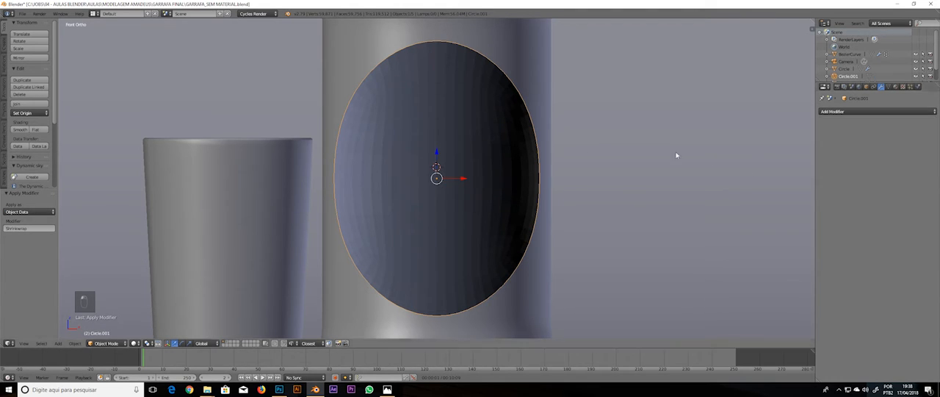
middle_drag(675, 153, 504, 183)
key(ctrl+1)
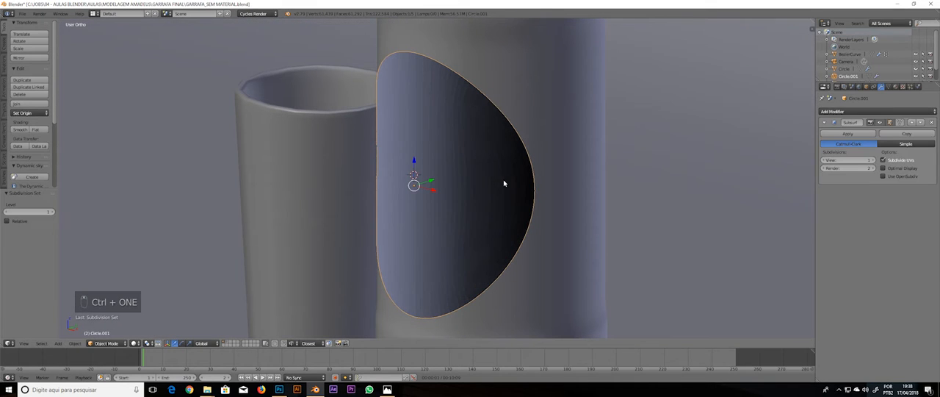
key(ctrl+2)
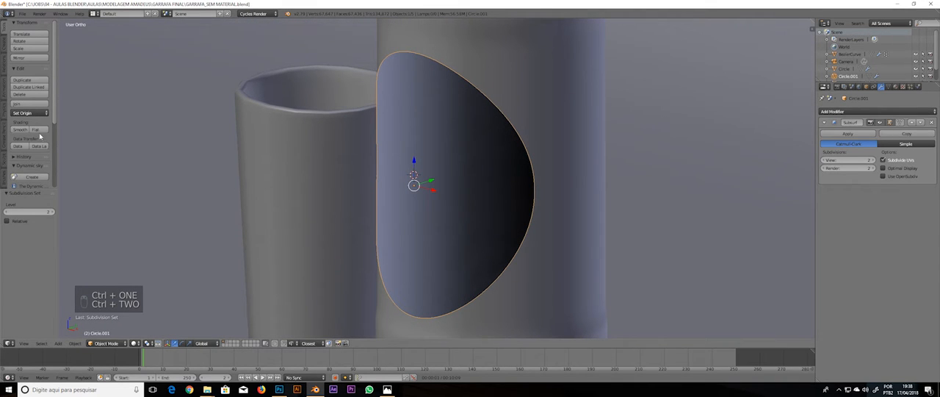
Set the oval label to smooth shading and check it framed in the front view
click(20, 129)
scroll(441, 172, down, 6)
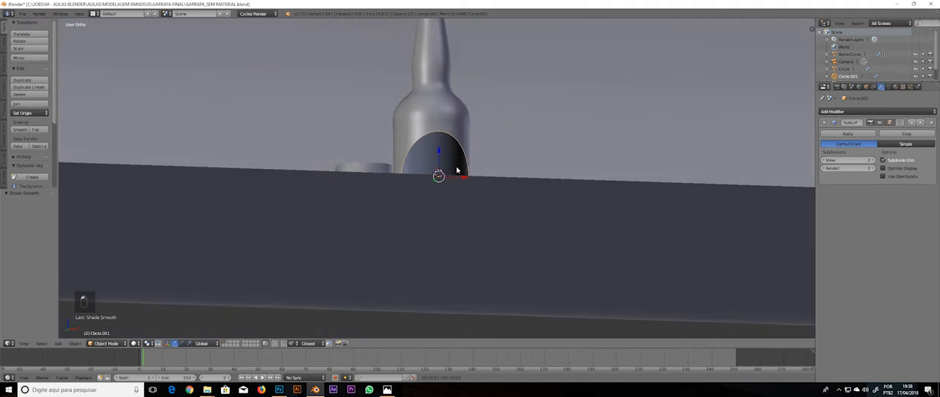
key(KP_1)
key(KP_Decimal)
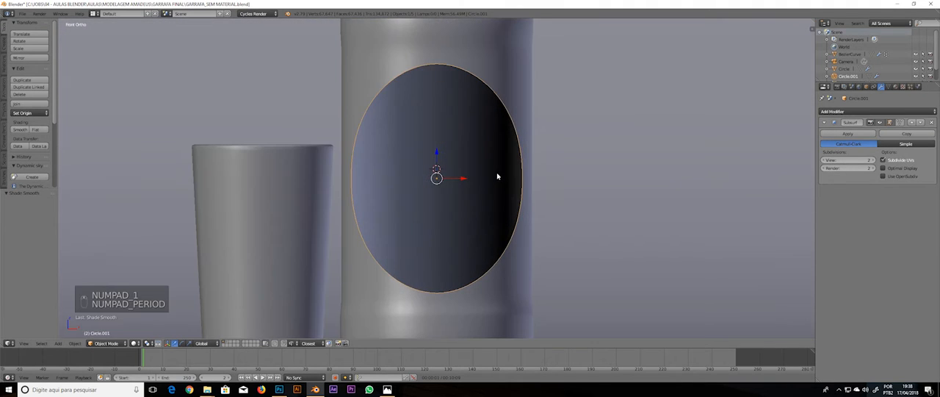
Add a Solidify modifier to the oval label and set its thickness to -0.0430
middle_drag(498, 174, 474, 216)
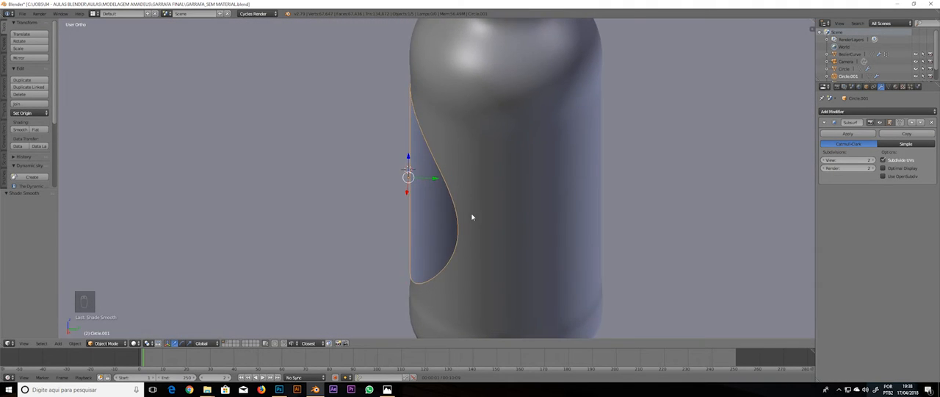
click(897, 111)
click(804, 226)
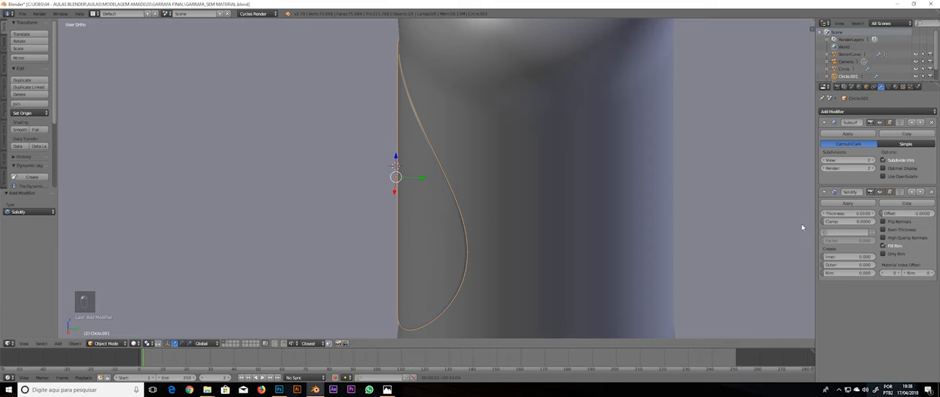
middle_drag(614, 178, 606, 176)
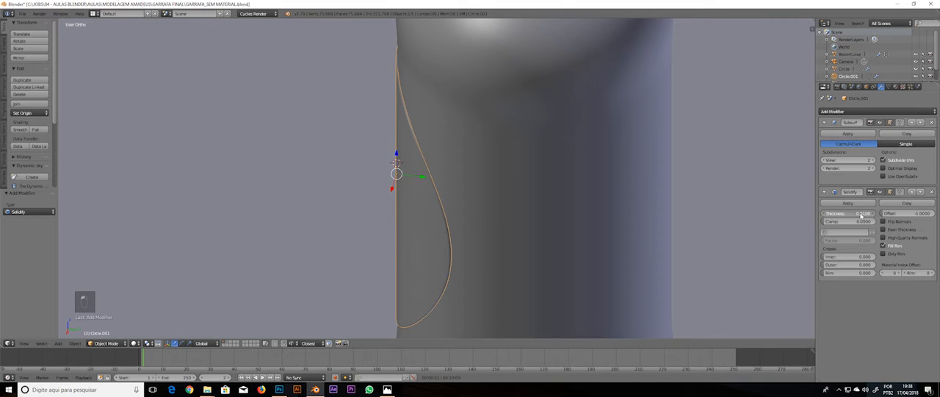
drag(857, 217, 839, 225)
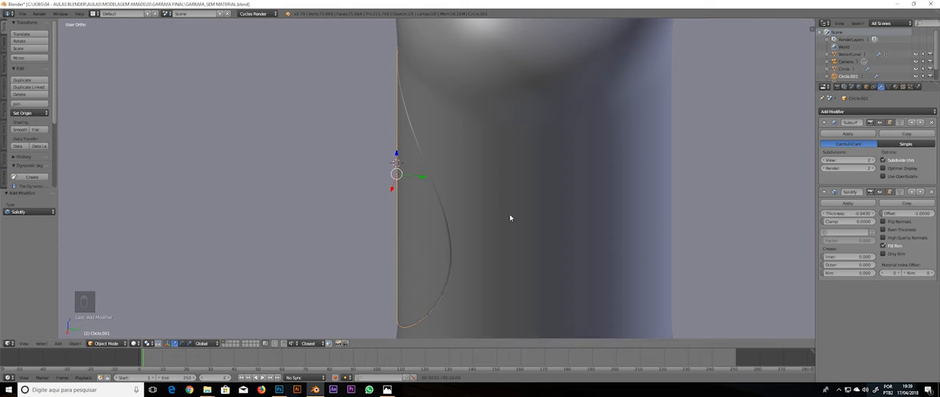
Add a supporting edge loop close to the oval label's outer edge and return to Object Mode
middle_drag(509, 216, 491, 157)
scroll(628, 190, down, 6)
key(a)
scroll(531, 169, up, 4)
scroll(531, 169, up, 8)
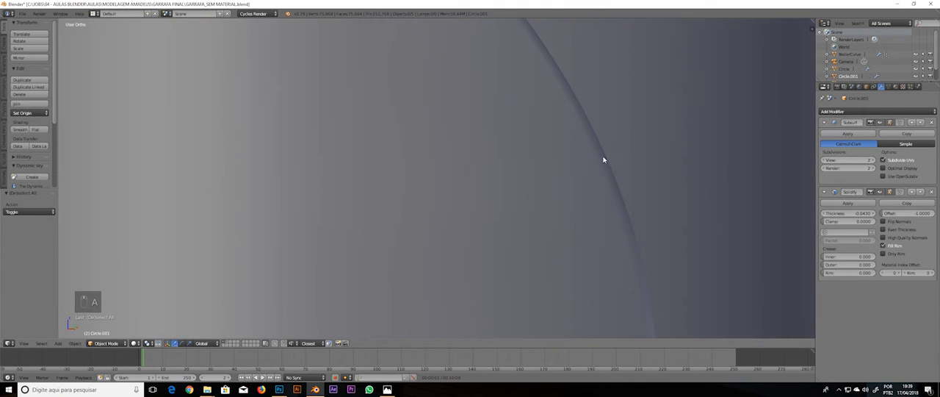
key(Tab)
key(a)
key(a)
key(a)
key(a)
key(a)
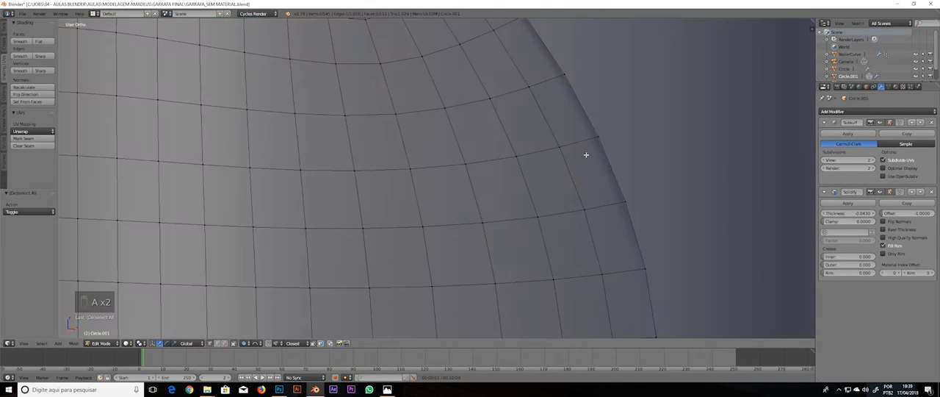
key(ctrl+r)
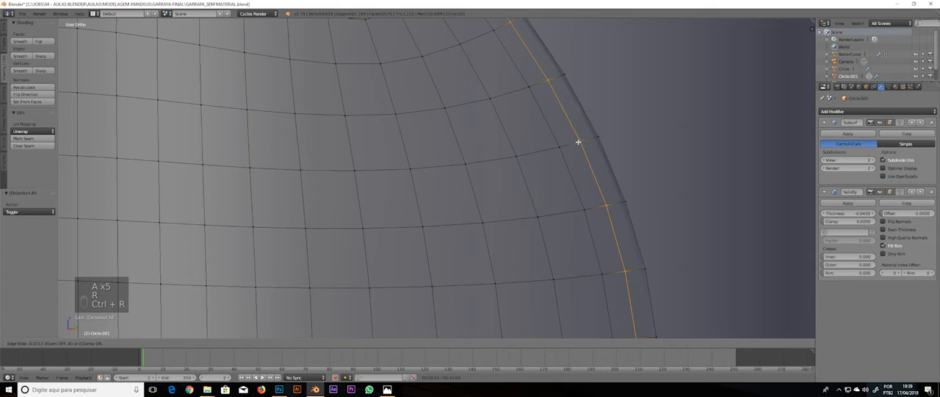
click(579, 142)
click(621, 154)
key(Tab)
scroll(624, 157, down, 8)
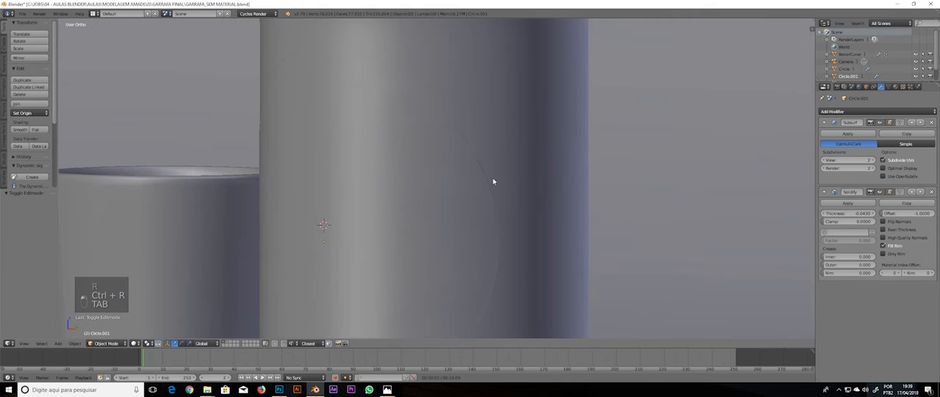
scroll(561, 189, down, 4)
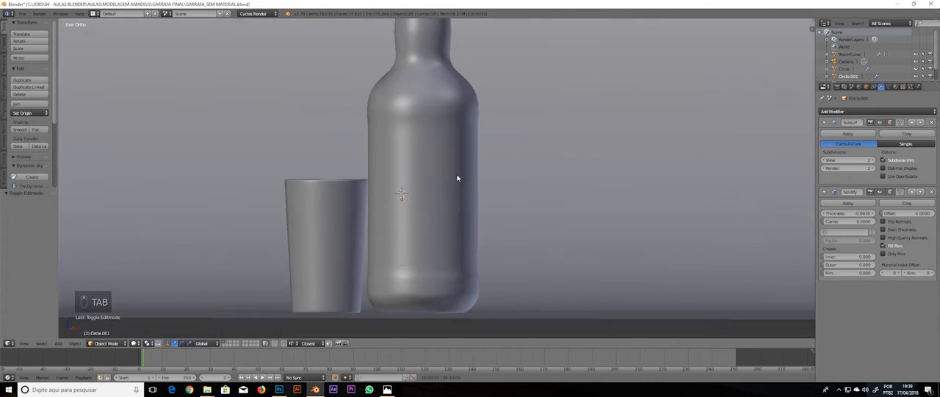
Select the finished oval label and move it to another layer, leaving the bottle's front clear
right_click(456, 180)
click(896, 88)
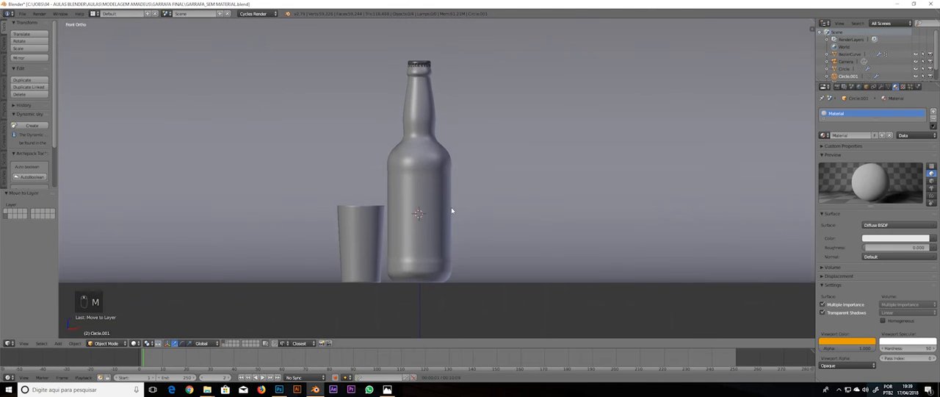
scroll(451, 219, up, 2)
shift+middle_drag(470, 223, 475, 195)
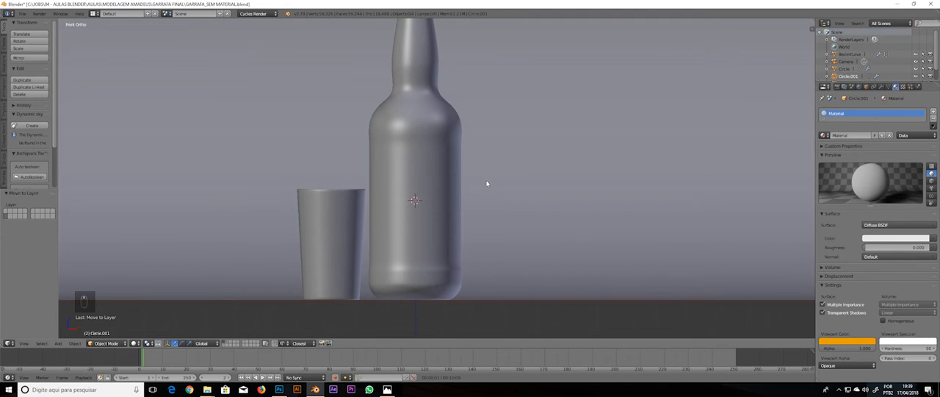
Add a plane at the 3D cursor in front of the bottle and rotate it 90 degrees about the X axis
key(shift+a)
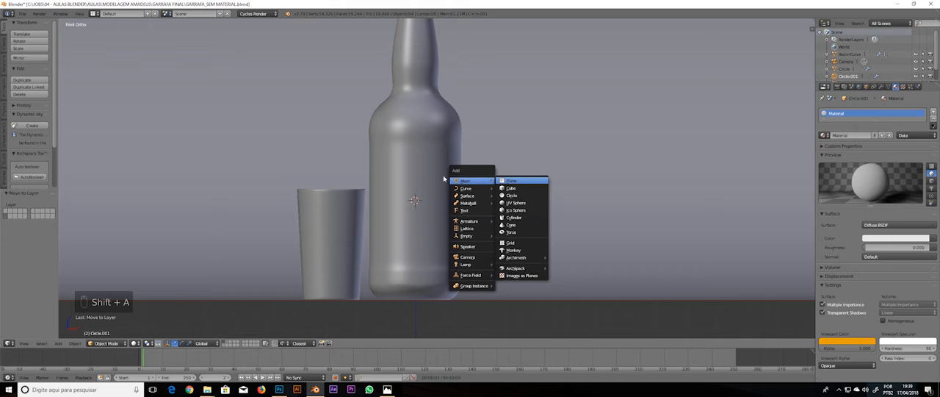
click(514, 180)
key(r)
key(x)
key(9)
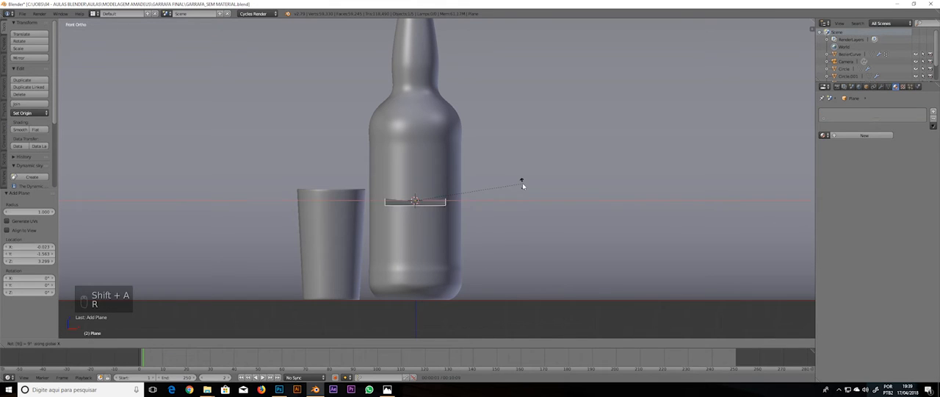
key(0)
key(Return)
Scale the plane's mesh by about 1.498 in Edit Mode to match the bottle's width
key(Tab)
key(s)
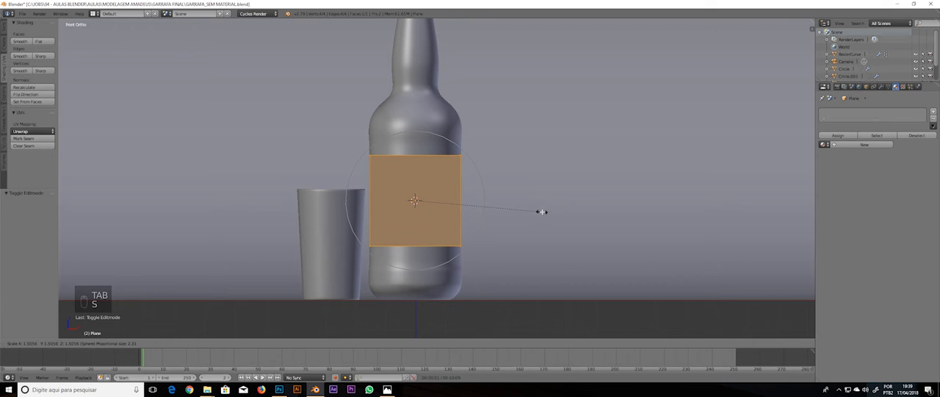
click(540, 213)
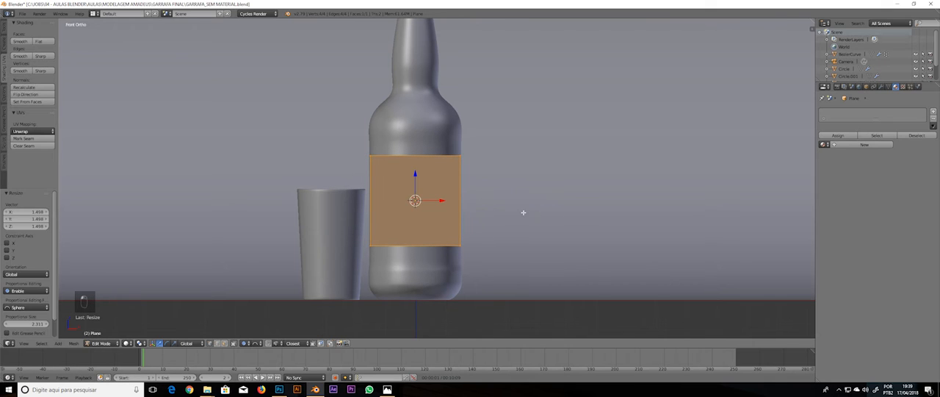
Cut one centred vertical edge loop into the plane, without sliding it
key(a)
middle_drag(455, 165, 405, 126)
scroll(461, 208, up, 4)
key(Tab)
key(Tab)
key(Tab)
key(ctrl+r)
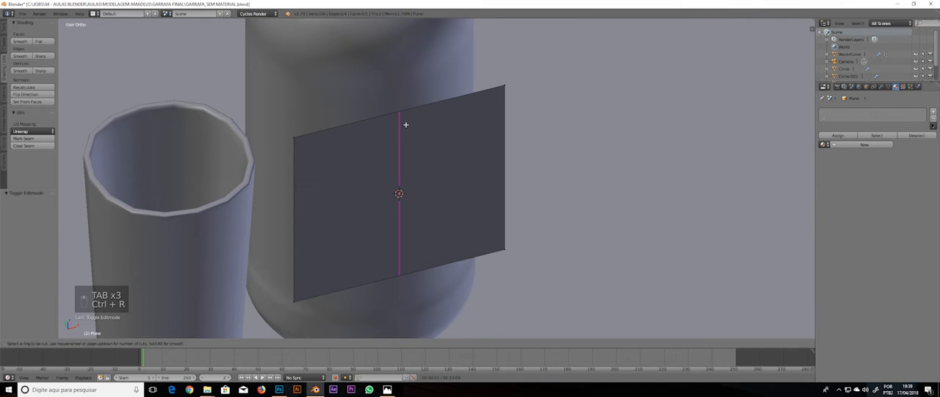
click(404, 125)
right_click(404, 125)
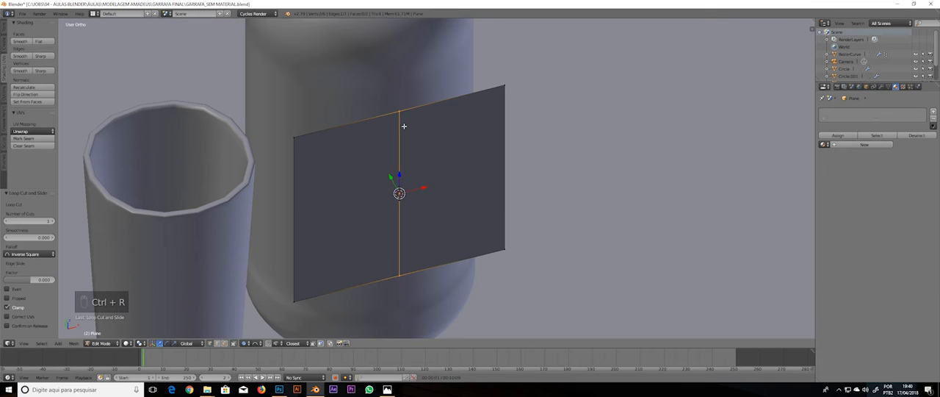
Select the plane's two outer vertical edges, leaving the middle edge unselected
middle_drag(404, 125, 408, 173)
key(a)
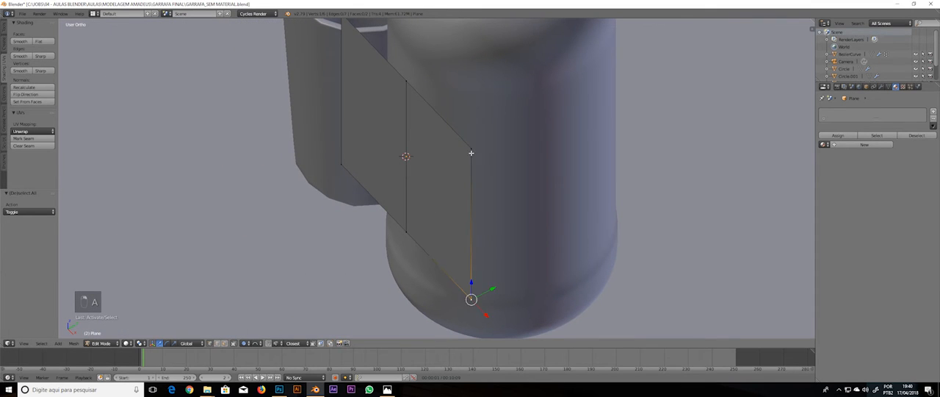
shift+middle_drag(357, 77, 357, 120)
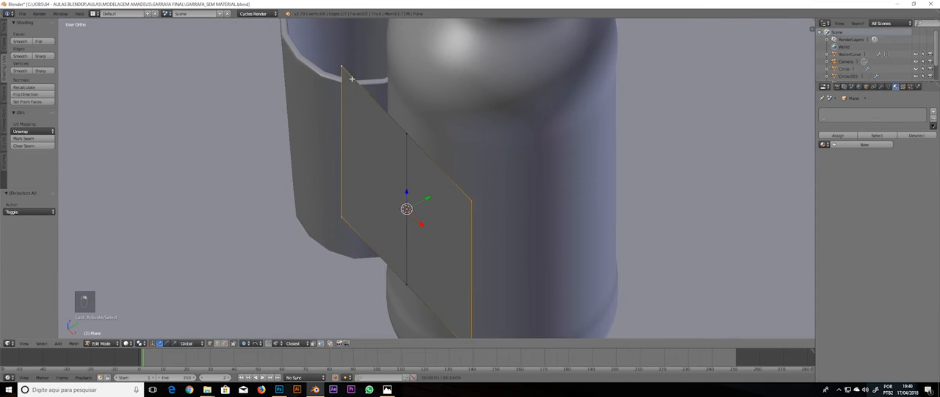
middle_drag(495, 177, 493, 181)
key(g)
right_click(502, 182)
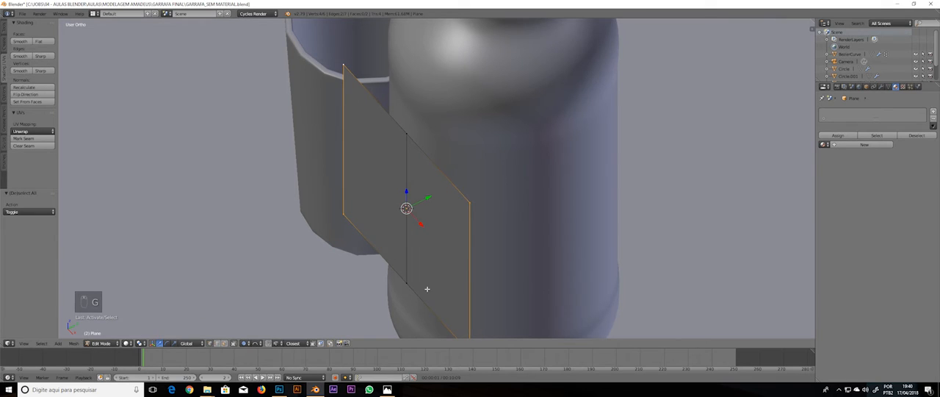
key(g)
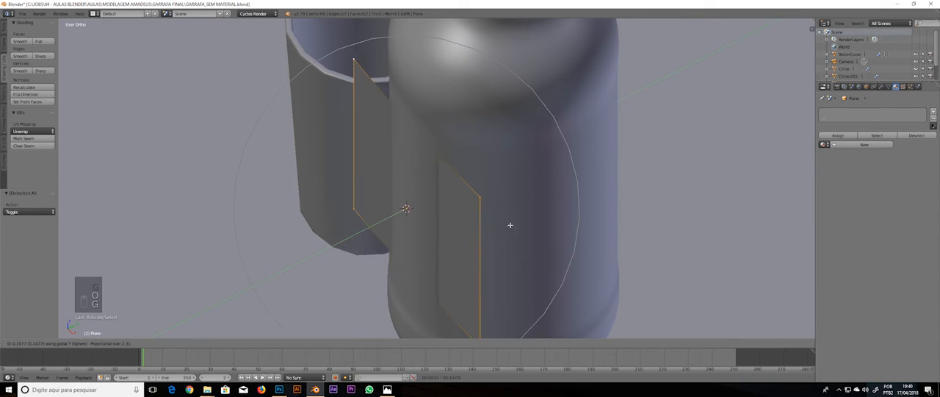
right_click(493, 230)
Move the plane's outer vertical edges about 1.184 units along Y with proportional editing disabled
key(g)
key(y)
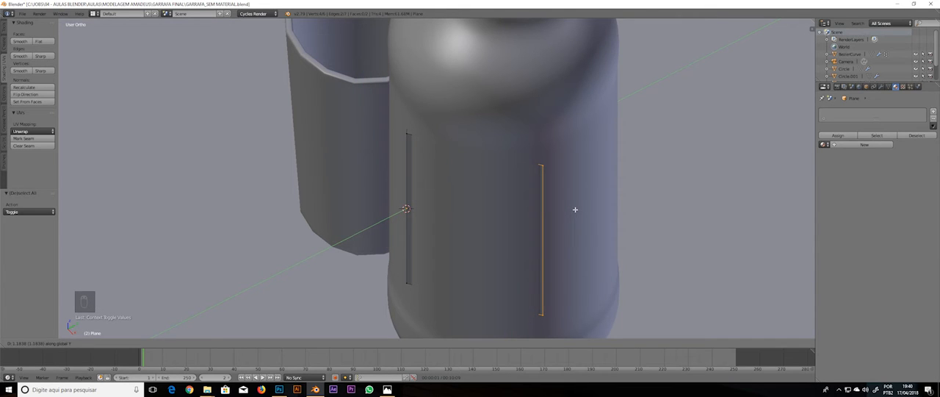
click(575, 209)
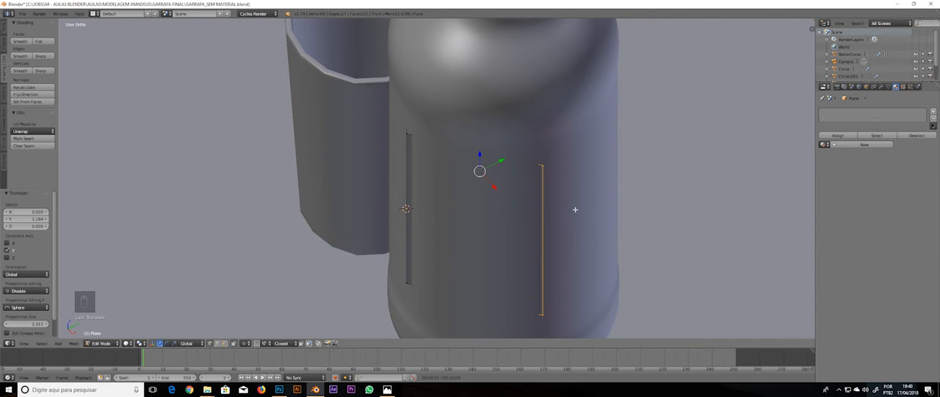
Select the plane's middle vertical edge and move it about -1.629 units along Y, away from the bottle
alt+right_click(410, 229)
scroll(441, 223, down, 5)
key(z)
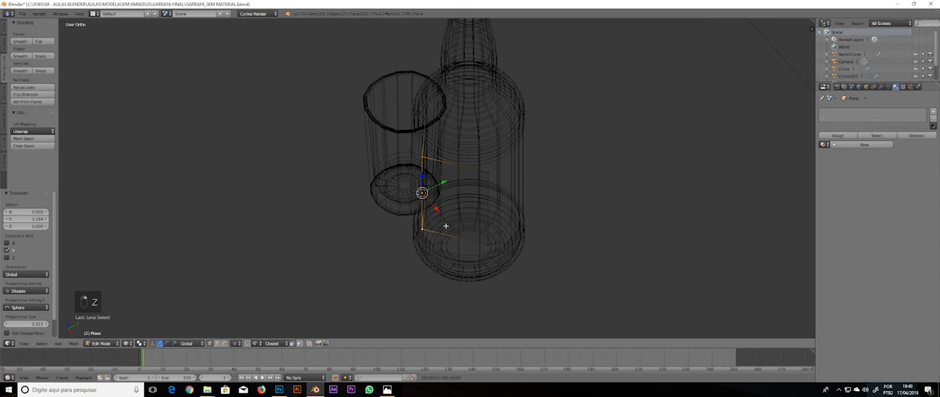
key(KP_Decimal)
key(KP_3)
key(z)
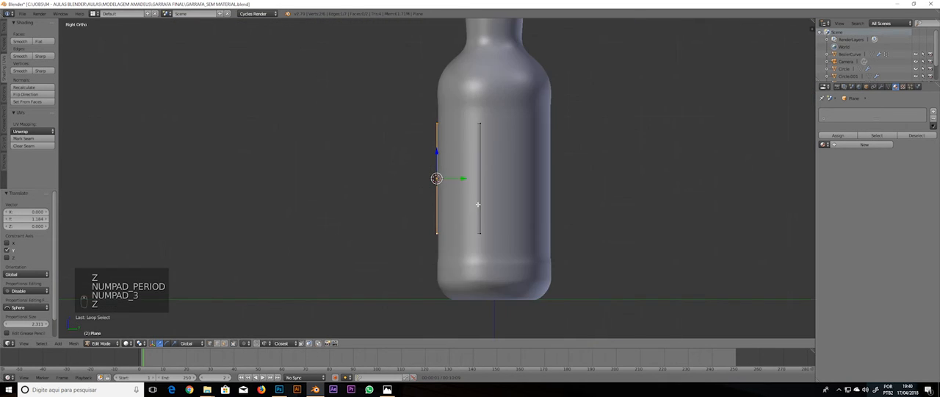
middle_drag(485, 208, 546, 195)
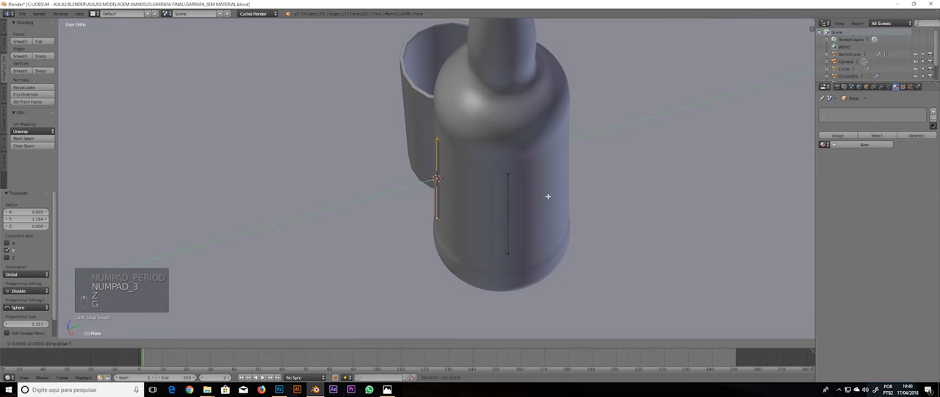
key(g)
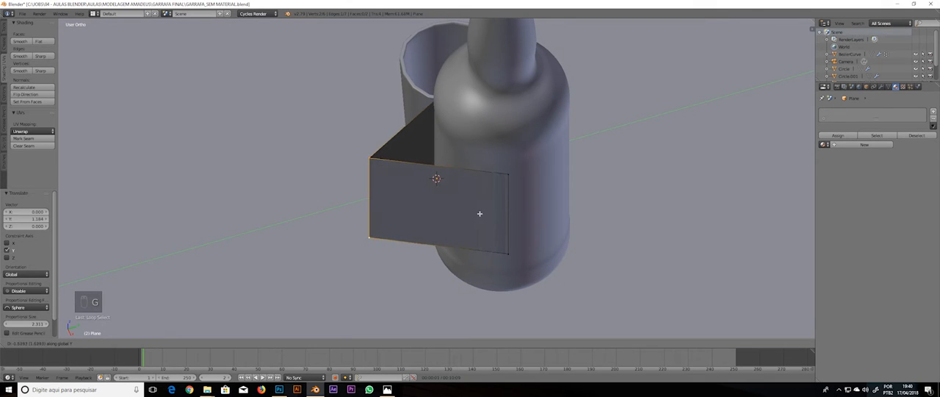
click(480, 213)
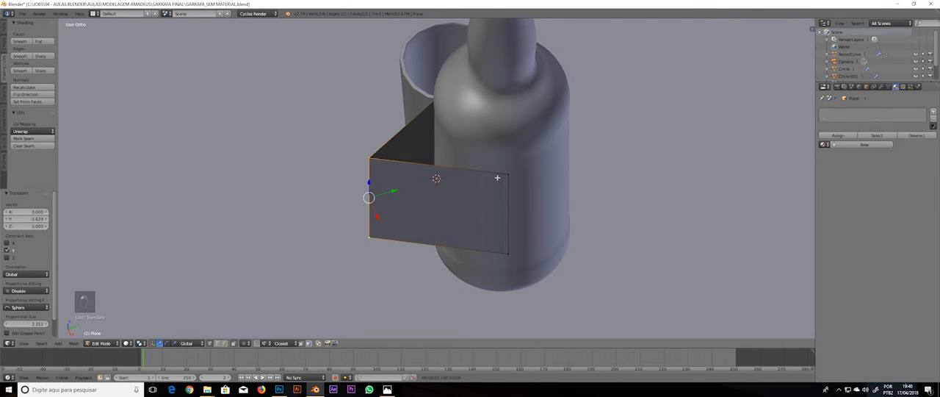
middle_drag(497, 177, 524, 146)
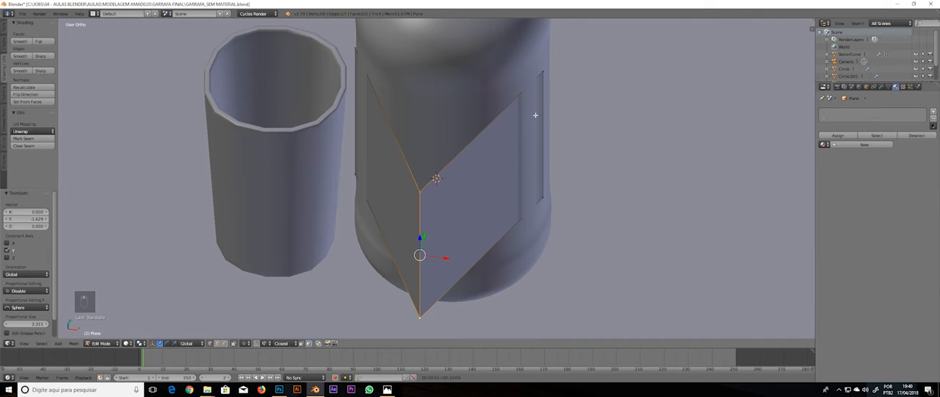
Move the plane's middle vertical edge a further -0.343 units along Y, away from the bottle
key(g)
click(535, 128)
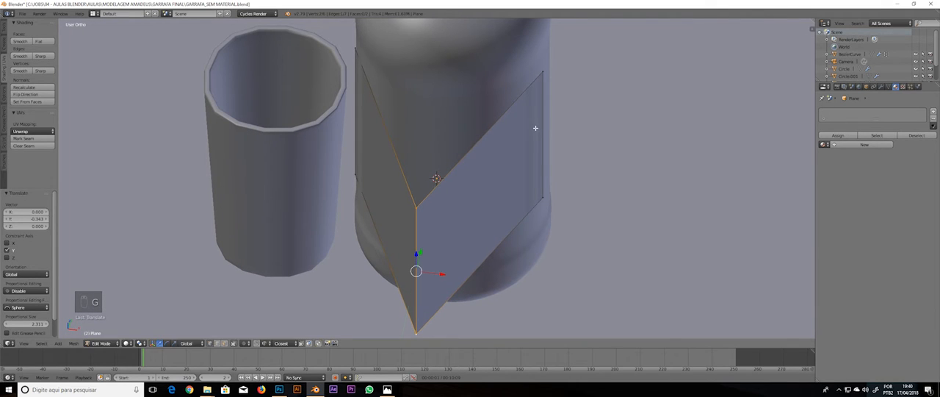
middle_drag(353, 125, 482, 160)
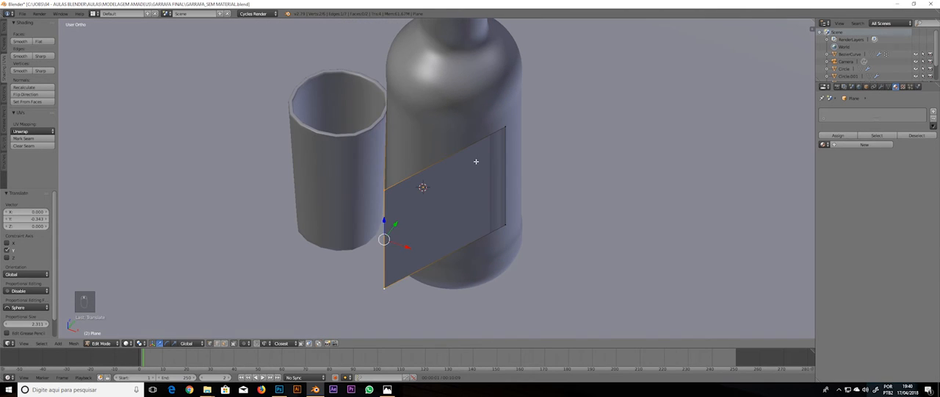
Bevel the plane's middle edge with 15 segments, widening it to the outer edges to form an evenly curved label surface
key(ctrl+b)
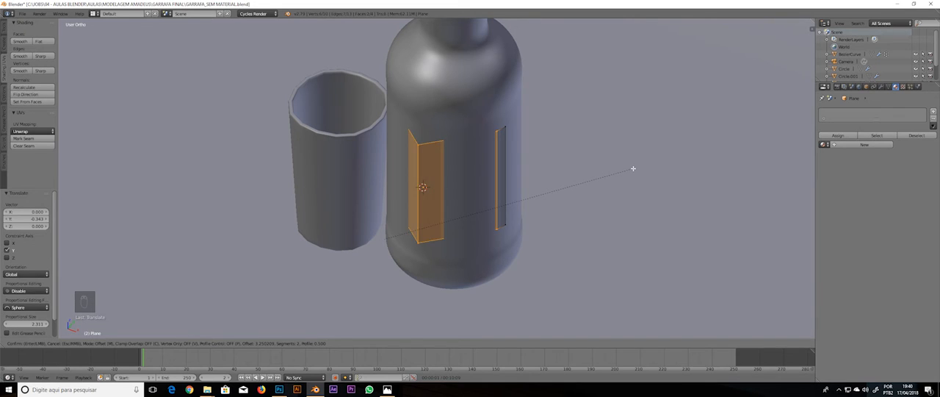
scroll(633, 168, up, 8)
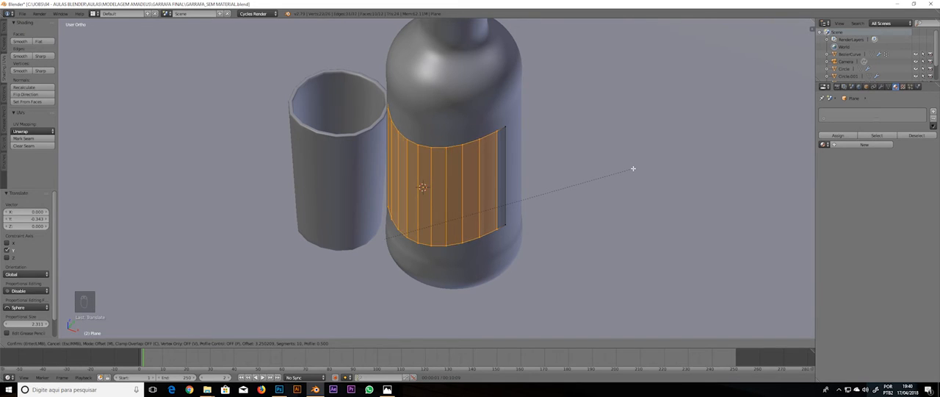
scroll(633, 168, up, 5)
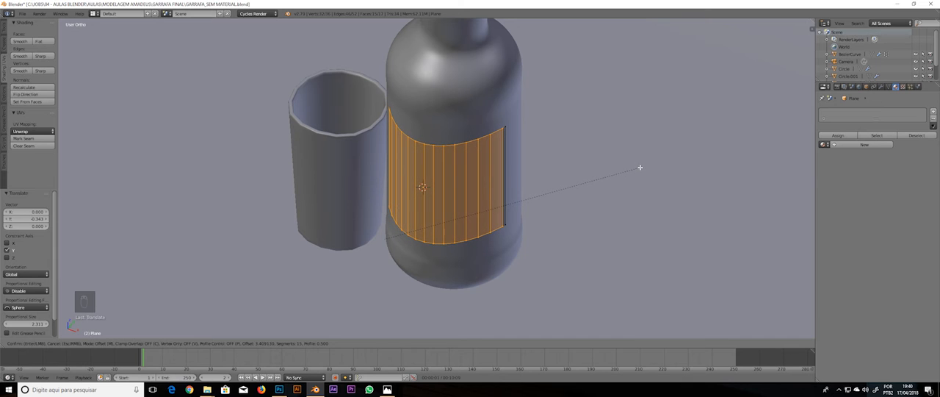
click(638, 167)
middle_drag(498, 181, 452, 181)
Select the whole curved label and reduce its depth along Y in the side view, finishing in Object Mode
key(a)
key(a)
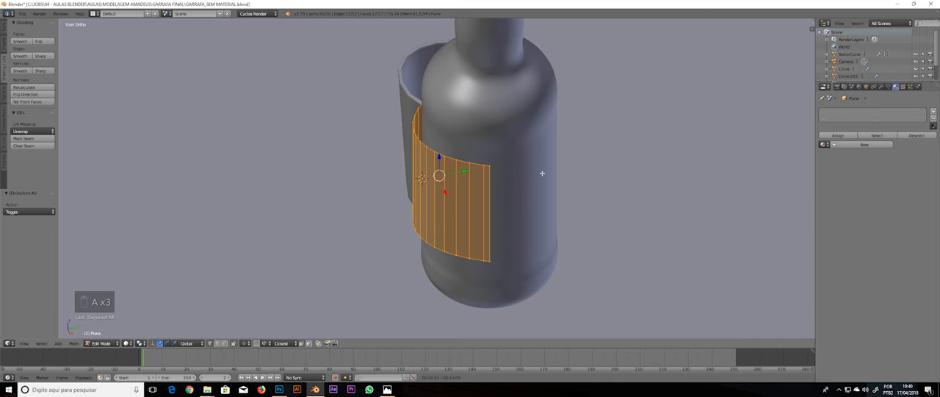
key(KP_3)
key(s)
key(y)
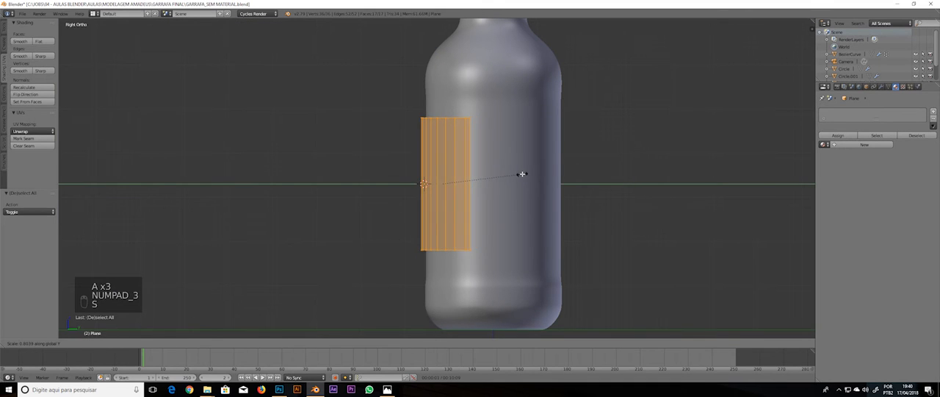
click(513, 174)
key(Tab)
Add a Shrinkwrap modifier to the label targeting BezierCurve with Keep Above Surface enabled, and apply it
middle_drag(510, 177, 475, 226)
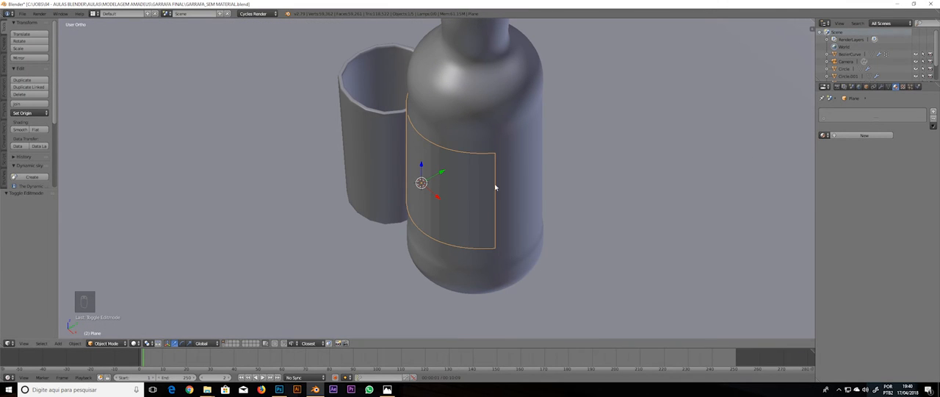
scroll(495, 187, up, 4)
middle_drag(493, 187, 448, 150)
click(881, 87)
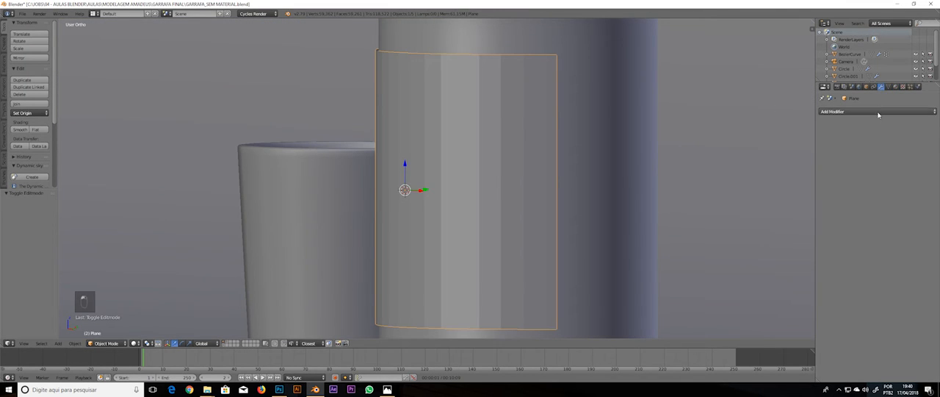
click(871, 111)
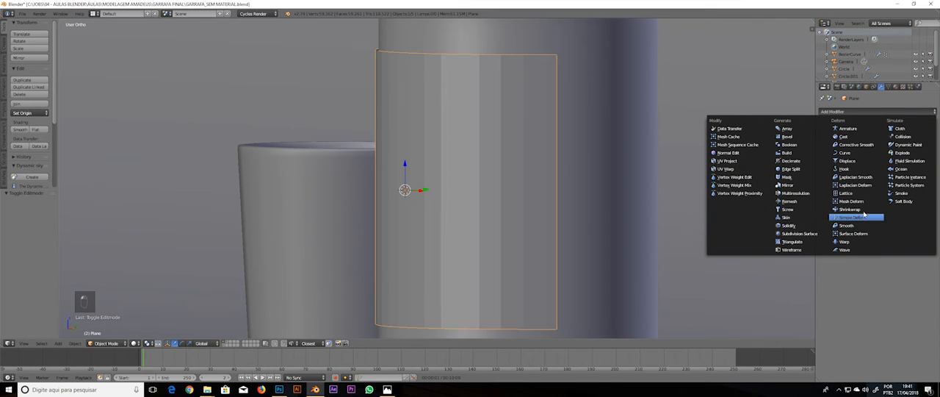
click(858, 209)
click(608, 86)
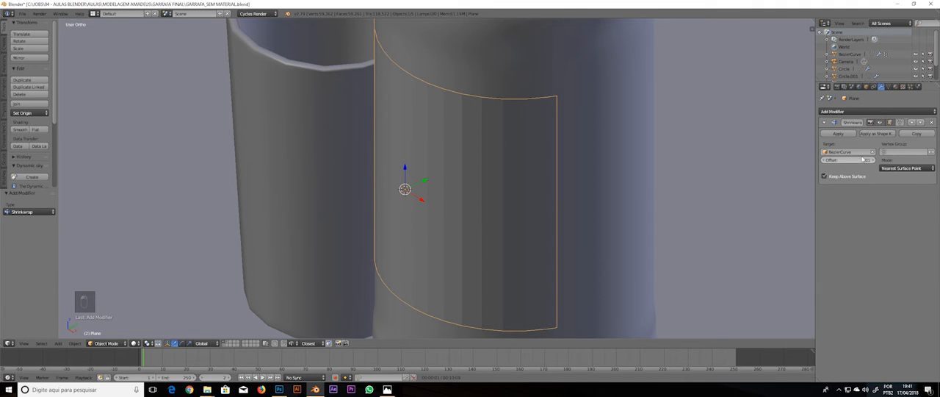
click(843, 134)
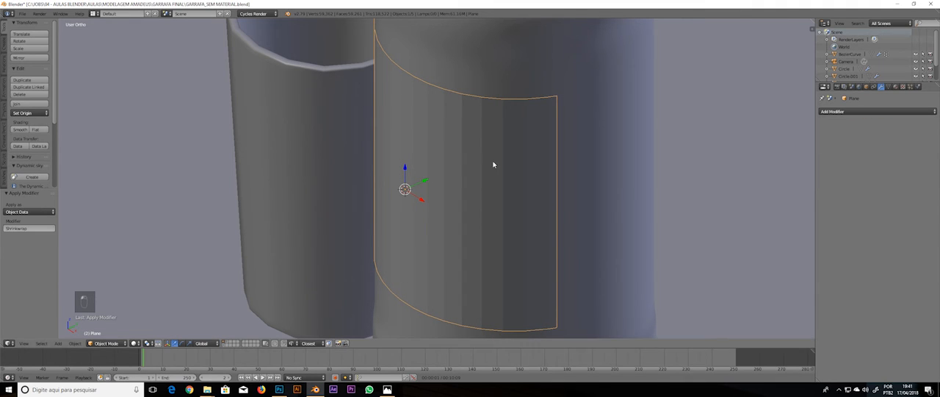
Add a level 2 Subdivision Surface modifier to the label and compare its rounded corners with the edit mesh
key(ctrl+1)
key(ctrl+2)
middle_drag(505, 180, 545, 169)
key(Tab)
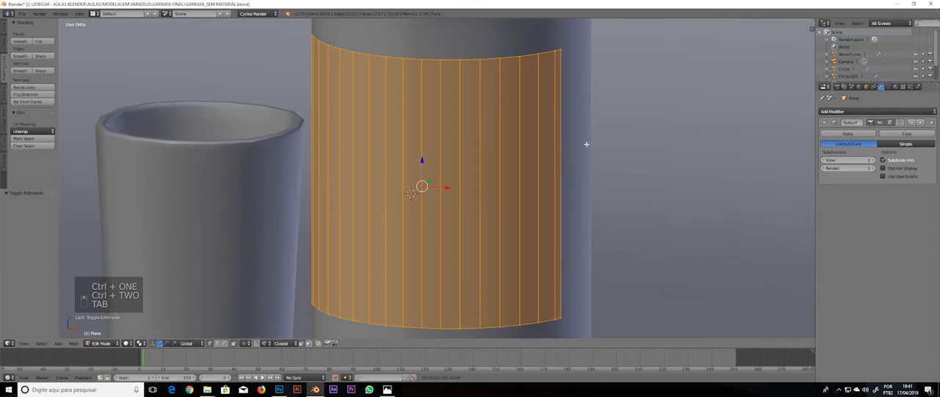
middle_drag(587, 144, 575, 128)
key(a)
key(a)
key(Tab)
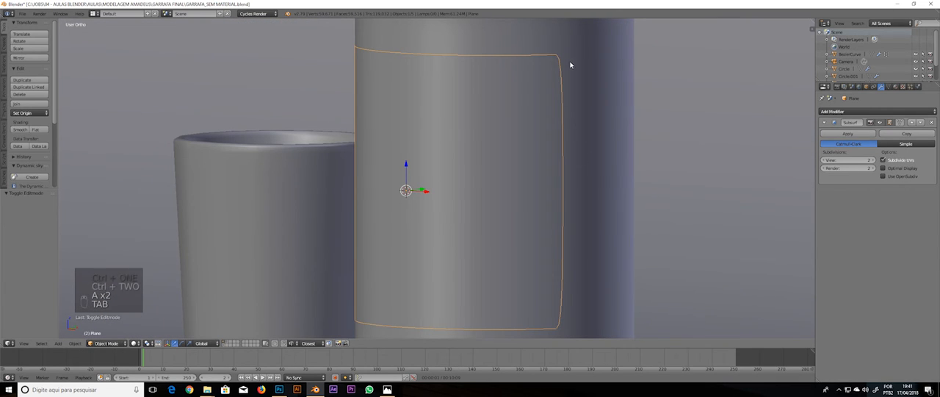
Cut one centred horizontal loop in the label and bevel it into two support loops near the upper and lower edges
key(Tab)
key(ctrl+r)
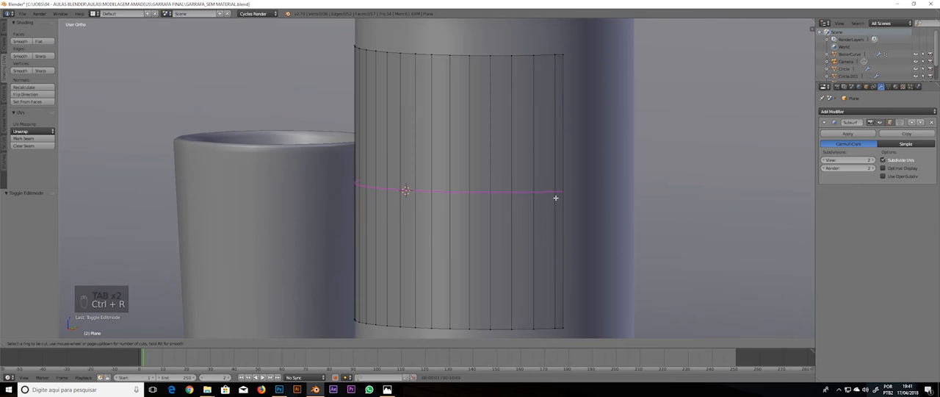
click(552, 196)
right_click(487, 189)
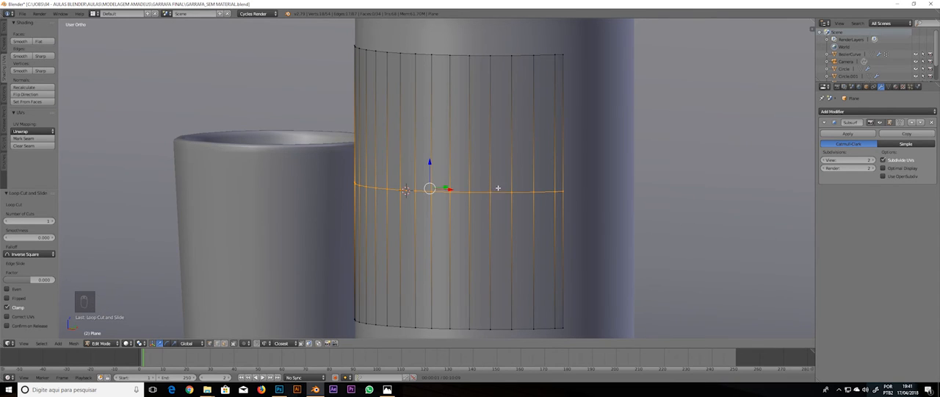
key(ctrl+b)
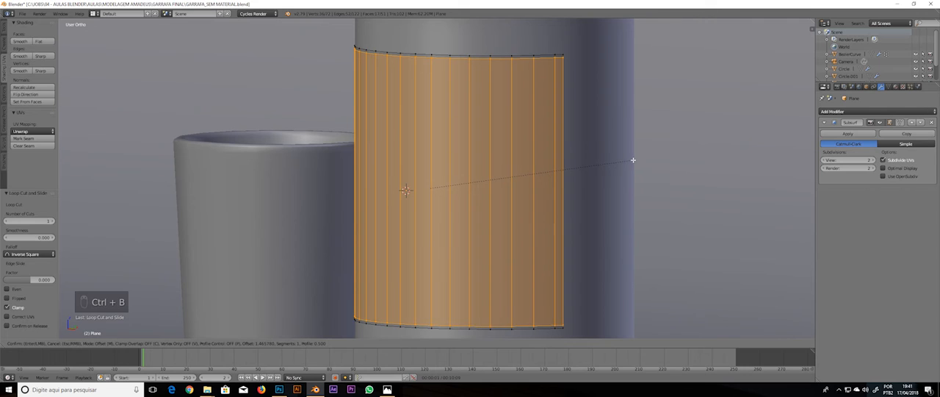
click(632, 159)
key(a)
Add a vertical support loop close to each side edge of the label to sharpen its corners
key(ctrl+r)
click(562, 53)
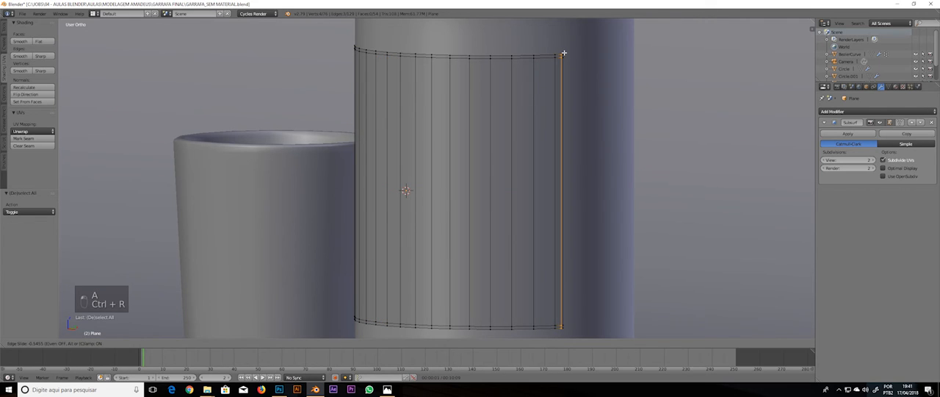
click(562, 54)
key(a)
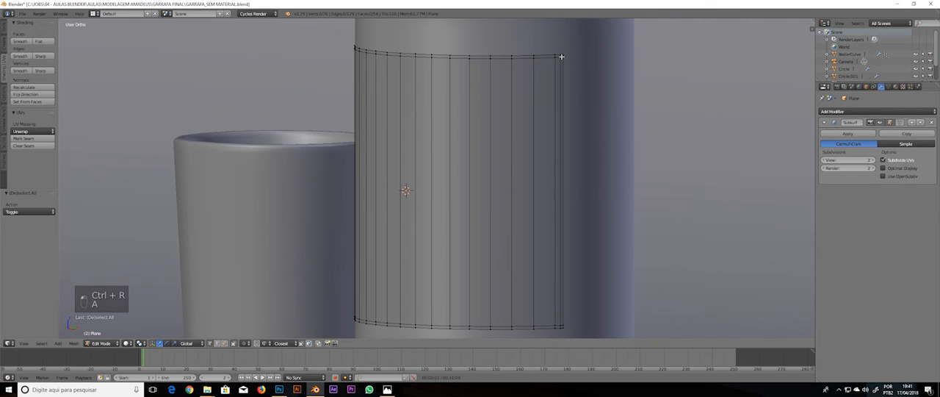
middle_drag(486, 78, 357, 88)
key(ctrl+r)
click(353, 88)
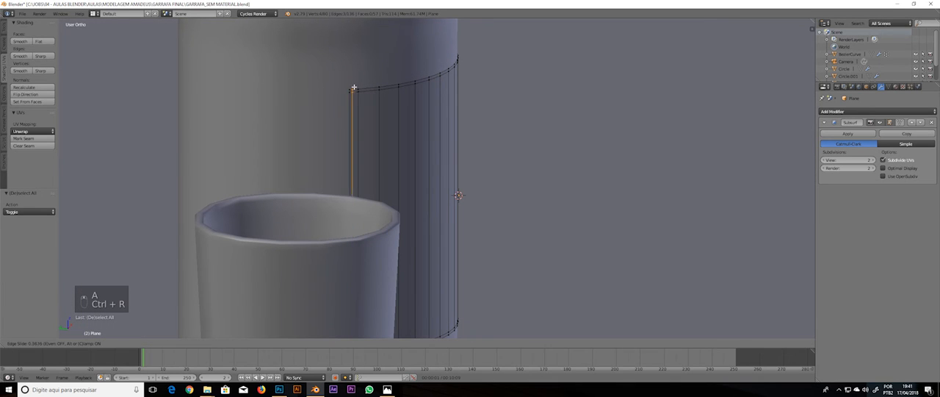
click(355, 87)
Return to Object Mode and apply smooth shading to the curved label
key(Tab)
middle_drag(457, 135, 409, 120)
scroll(410, 120, down, 3)
key(a)
middle_drag(527, 151, 142, 182)
right_click(437, 166)
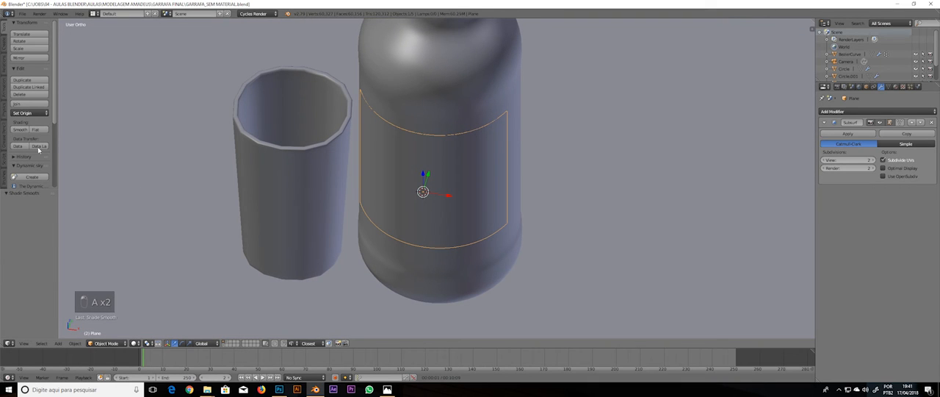
Add a Solidify modifier to the label and set its thickness to 0.0091
scroll(549, 142, up, 2)
middle_drag(549, 142, 482, 137)
scroll(537, 159, up, 3)
click(881, 111)
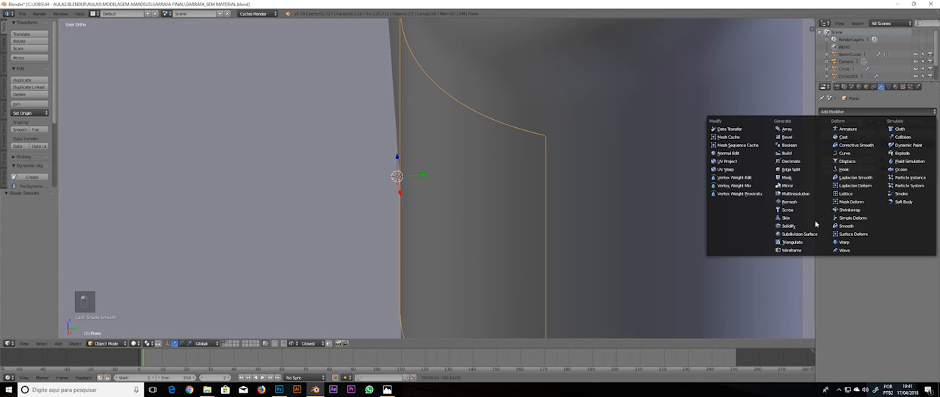
click(802, 229)
middle_drag(619, 194, 605, 191)
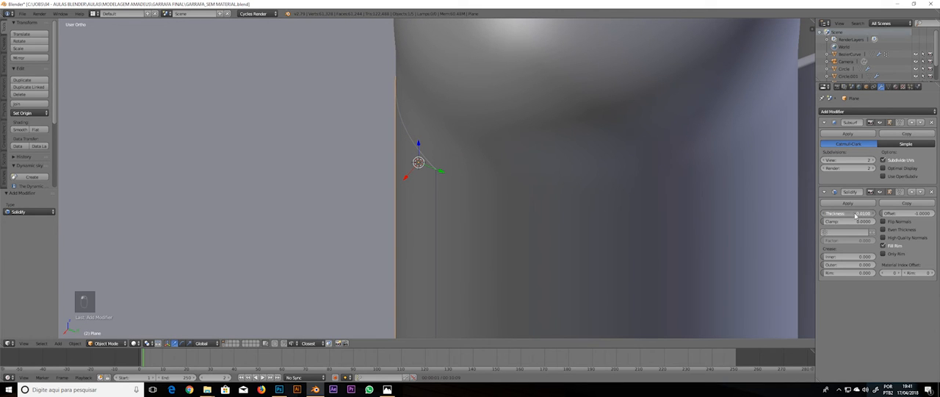
scroll(461, 220, down, 7)
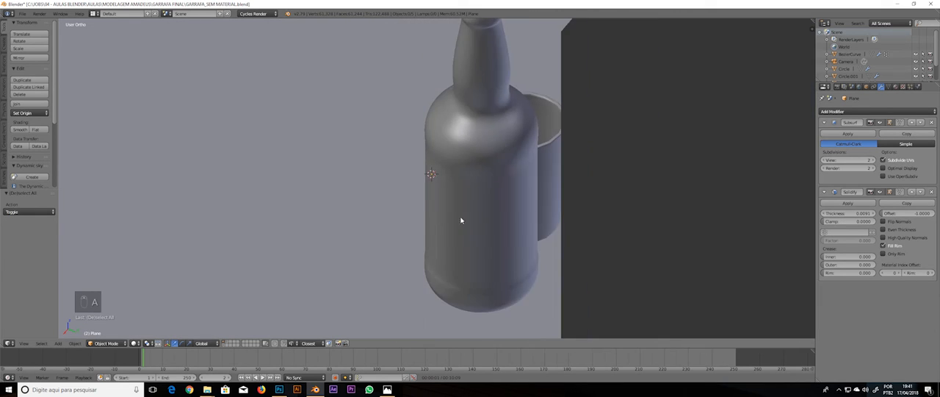
Select the label, give it a new Diffuse BSDF material and choose its viewport color
middle_drag(462, 220, 544, 169)
right_click(464, 169)
key(a)
right_click(464, 169)
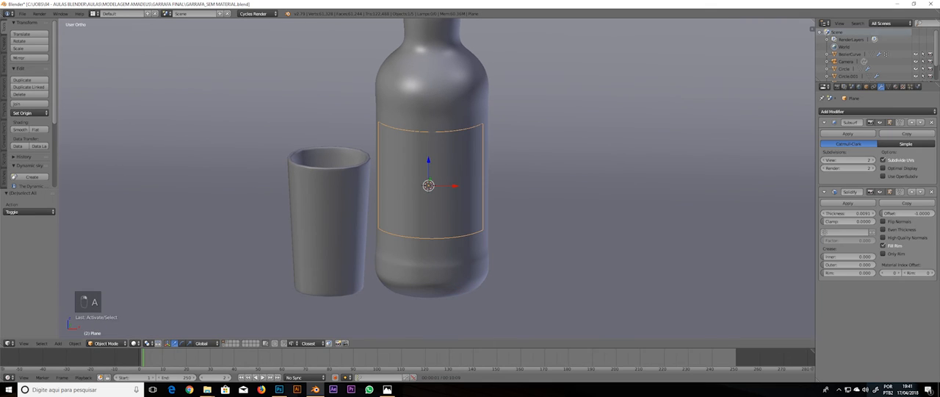
click(896, 87)
click(867, 135)
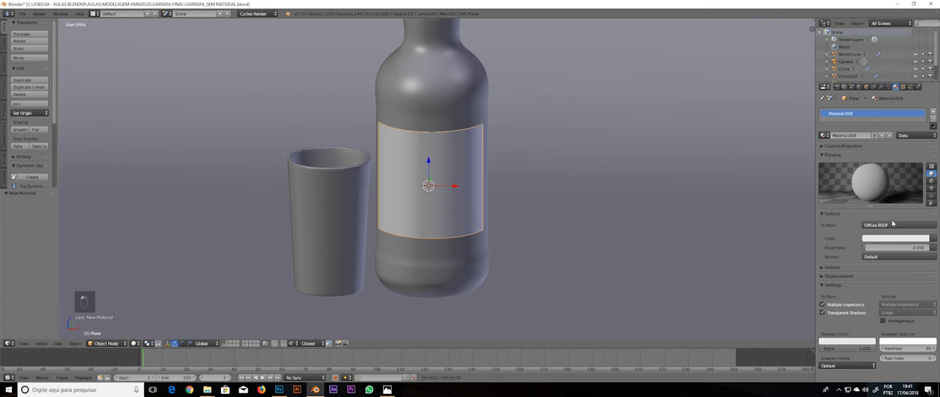
click(857, 342)
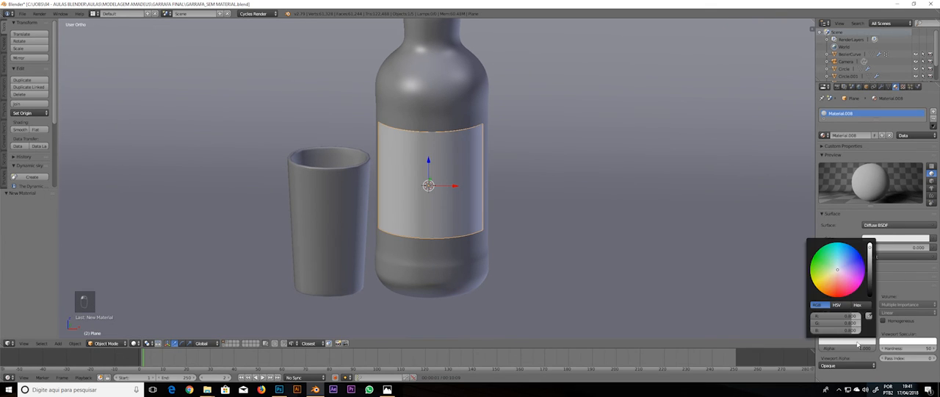
click(852, 271)
key(a)
middle_drag(578, 188, 561, 171)
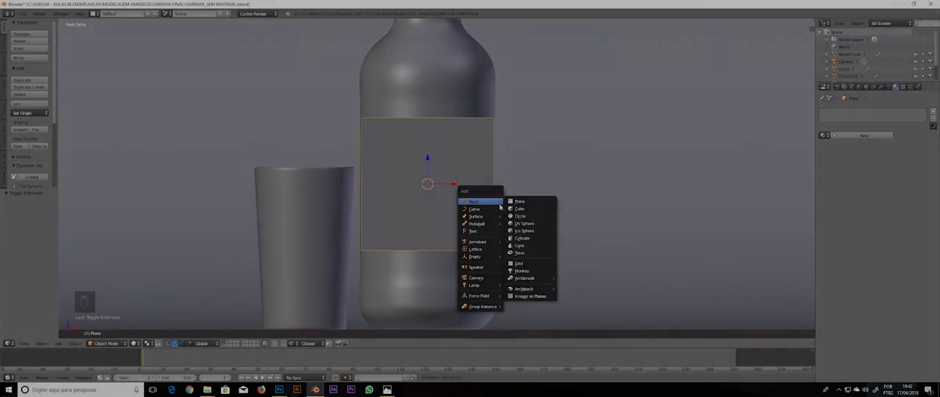
Add a mesh circle over the bottle's label area and open it for editing in wireframe display
click(520, 215)
key(z)
key(Tab)
Try to extrude the new circle's outline and scale the extrusion
key(e)
key(s)
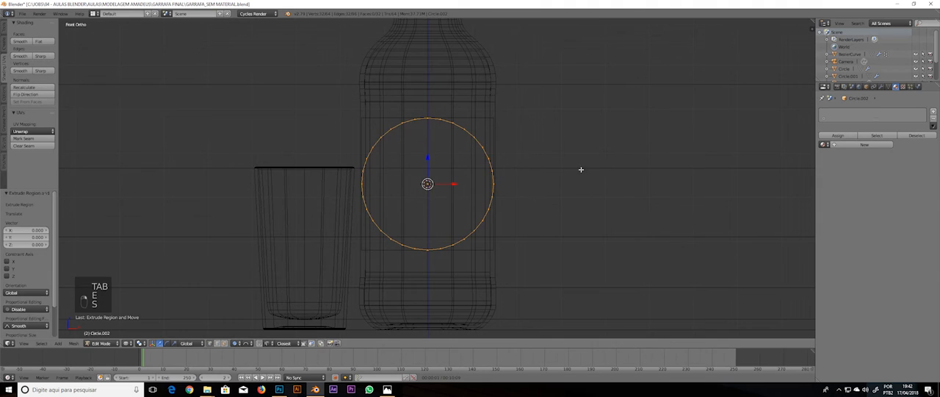
click(590, 168)
scroll(551, 198, up, 4)
key(ctrl+z)
key(ctrl+z)
key(ctrl+z)
key(ctrl+z)
key(ctrl+z)
Try moving the whole circle and extruding a scaled inner ring from it, and undo these attempts
scroll(601, 183, down, 2)
key(a)
key(a)
key(a)
key(g)
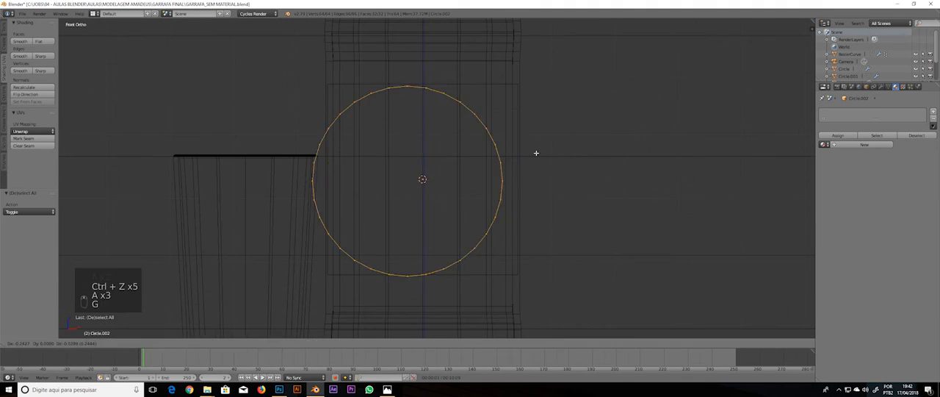
right_click(536, 153)
key(e)
key(s)
click(571, 158)
key(a)
right_click(461, 252)
key(a)
key(ctrl+z)
key(ctrl+z)
key(ctrl+z)
key(ctrl+z)
key(ctrl+z)
key(ctrl+z)
key(ctrl+z)
key(ctrl+z)
key(ctrl+z)
key(ctrl+z)
key(ctrl+z)
key(ctrl+z)
key(ctrl+z)
key(ctrl+z)
key(ctrl+z)
Keep the extruded edge centred and scale it inward to form a narrow ring around the circle
key(g)
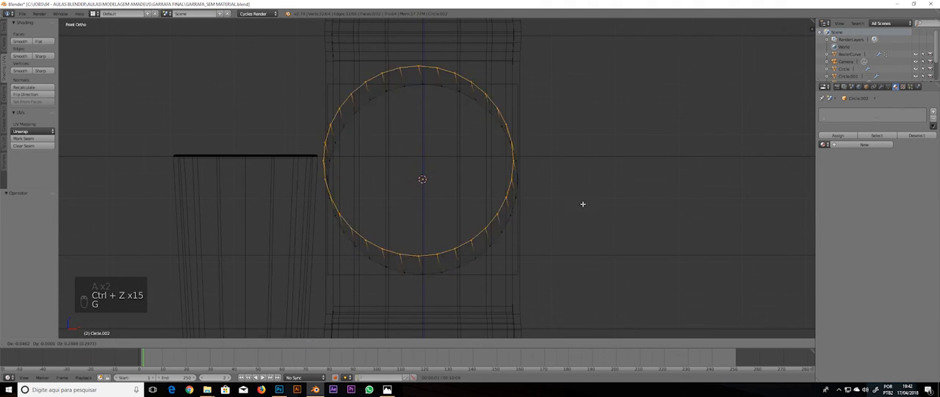
right_click(584, 204)
key(s)
key(s)
click(545, 218)
Select the opposite upper and lower arcs of the inner ring and bridge them with a central strip of faces
key(a)
right_click(455, 255)
shift+right_click(439, 259)
shift+right_click(423, 260)
shift+right_click(407, 259)
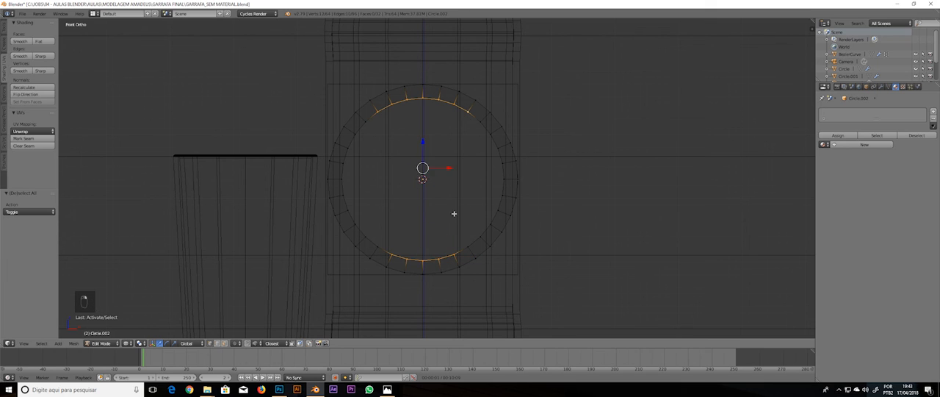
key(w)
key(a)
Cut seven horizontal loops across the bridged strip and fill the open side areas with grid faces
key(ctrl+r)
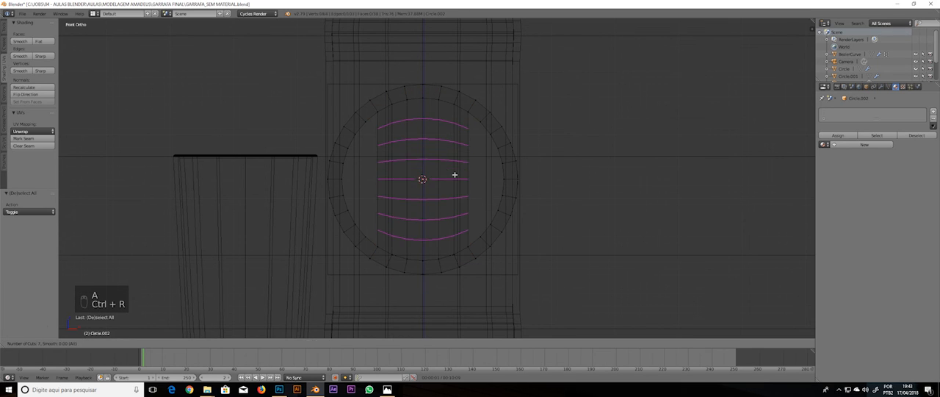
key(a)
key(f)
key(f)
key(f)
key(f)
key(f)
key(f)
key(f)
key(f)
key(f)
key(f)
key(f)
key(f)
key(f)
key(f)
key(a)
key(z)
key(z)
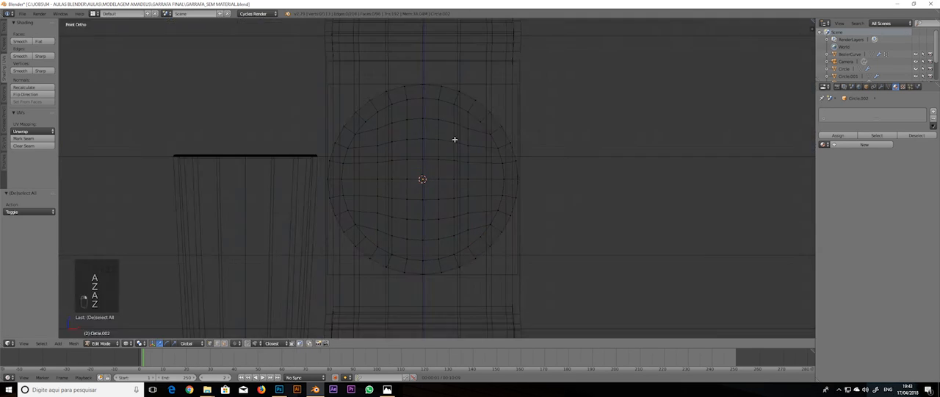
key(z)
Add a concentric loop cut in the circle's outer ring and smooth the vertices of the interior grid
key(ctrl+r)
click(507, 146)
key(a)
key(a)
key(a)
key(a)
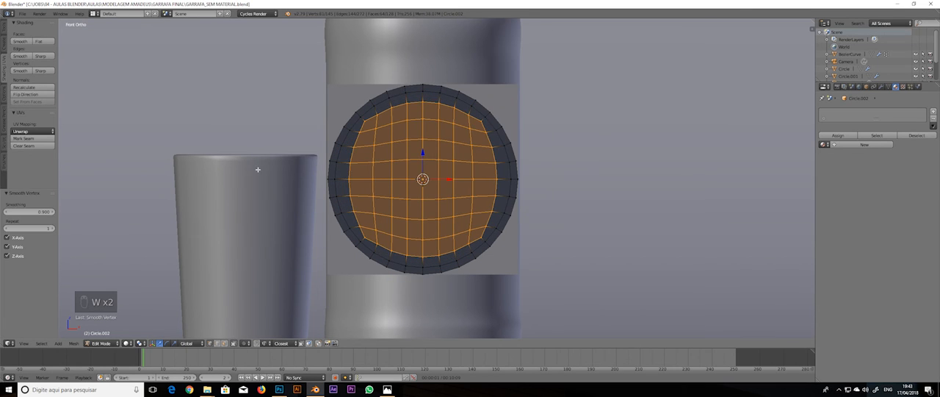
Select the concentric loop just inside the circle's rim and smooth its vertices
alt+click(503, 138)
key(w)
click(504, 135)
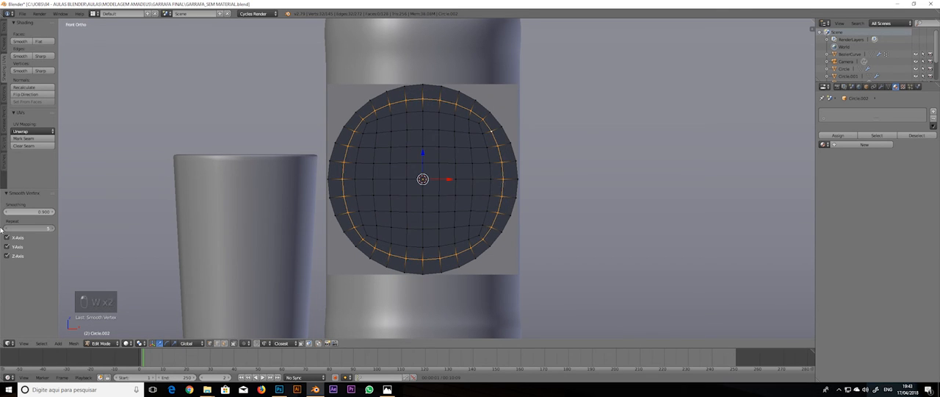
key(a)
key(a)
key(a)
Give the circle a level 2 Subdivision Surface in Object Mode and check its topology in front wireframe view
key(Tab)
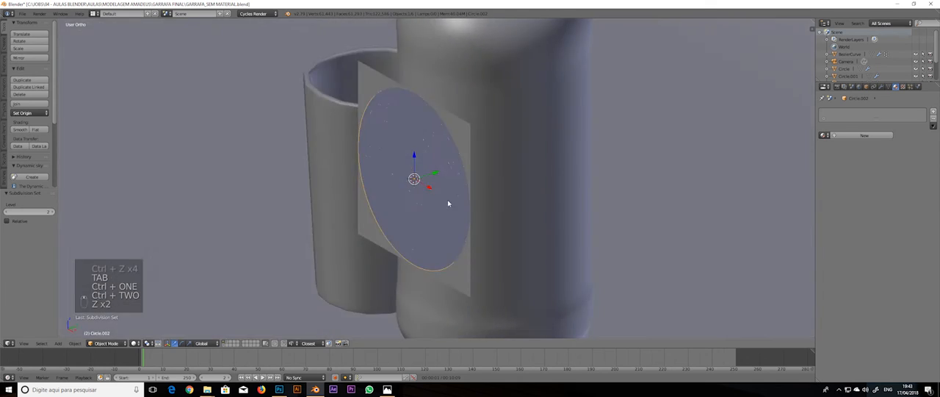
key(Tab)
key(Tab)
click(474, 161)
key(a)
key(KP_1)
key(z)
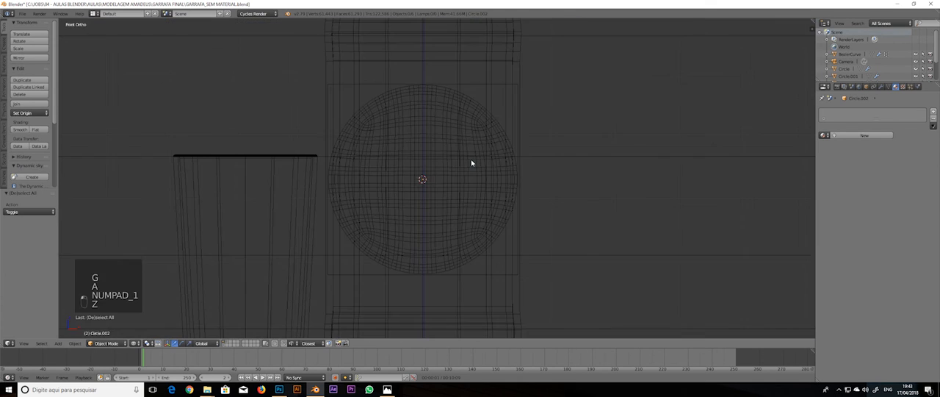
Duplicate the circular label in place and switch back to solid display
right_click(517, 169)
key(shift+d)
right_click(560, 153)
key(z)
Scale the duplicated circular label into a vertically elongated oval and shift it slightly down along the Z axis
key(s)
click(531, 160)
key(s)
key(s)
click(596, 158)
key(g)
key(z)
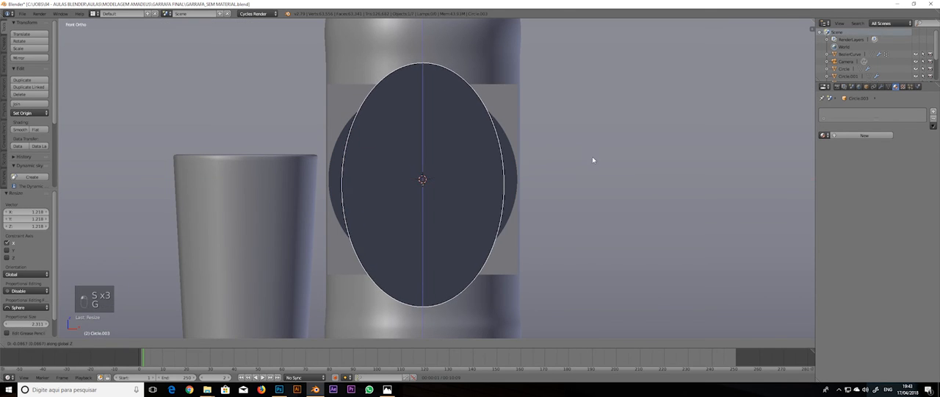
click(592, 157)
Select the oval label and move it along the X axis, clear of the bottle on its right side
key(z)
middle_drag(540, 140, 486, 158)
right_click(472, 176)
right_click(473, 178)
mouse_move(472, 181)
middle_down()
mouse_move(505, 217)
mouse_move(475, 174)
mouse_move(500, 178)
mouse_move(412, 213)
mouse_move(412, 179)
mouse_move(487, 132)
mouse_move(432, 134)
middle_up()
key(z)
right_click(480, 188)
key(KP_1)
key(z)
key(g)
key(x)
click(597, 158)
Move the circular label along the X axis to the left side of the bottle
right_click(495, 175)
key(g)
key(x)
click(393, 179)
Choose the snapping element, reposition the selected label mesh along the Y axis, and clear the selection
key(z)
key(a)
right_click(443, 226)
key(ctrl+shift+Tab)
click(445, 208)
key(g)
key(y)
click(416, 179)
key(a)
Select the circular label's entire mesh in Edit Mode and recalculate its normals
key(KP_1)
right_click(347, 166)
key(Tab)
key(a)
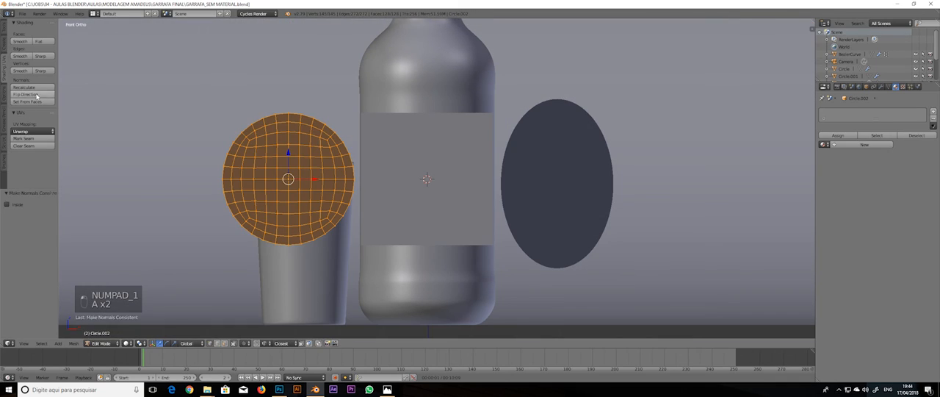